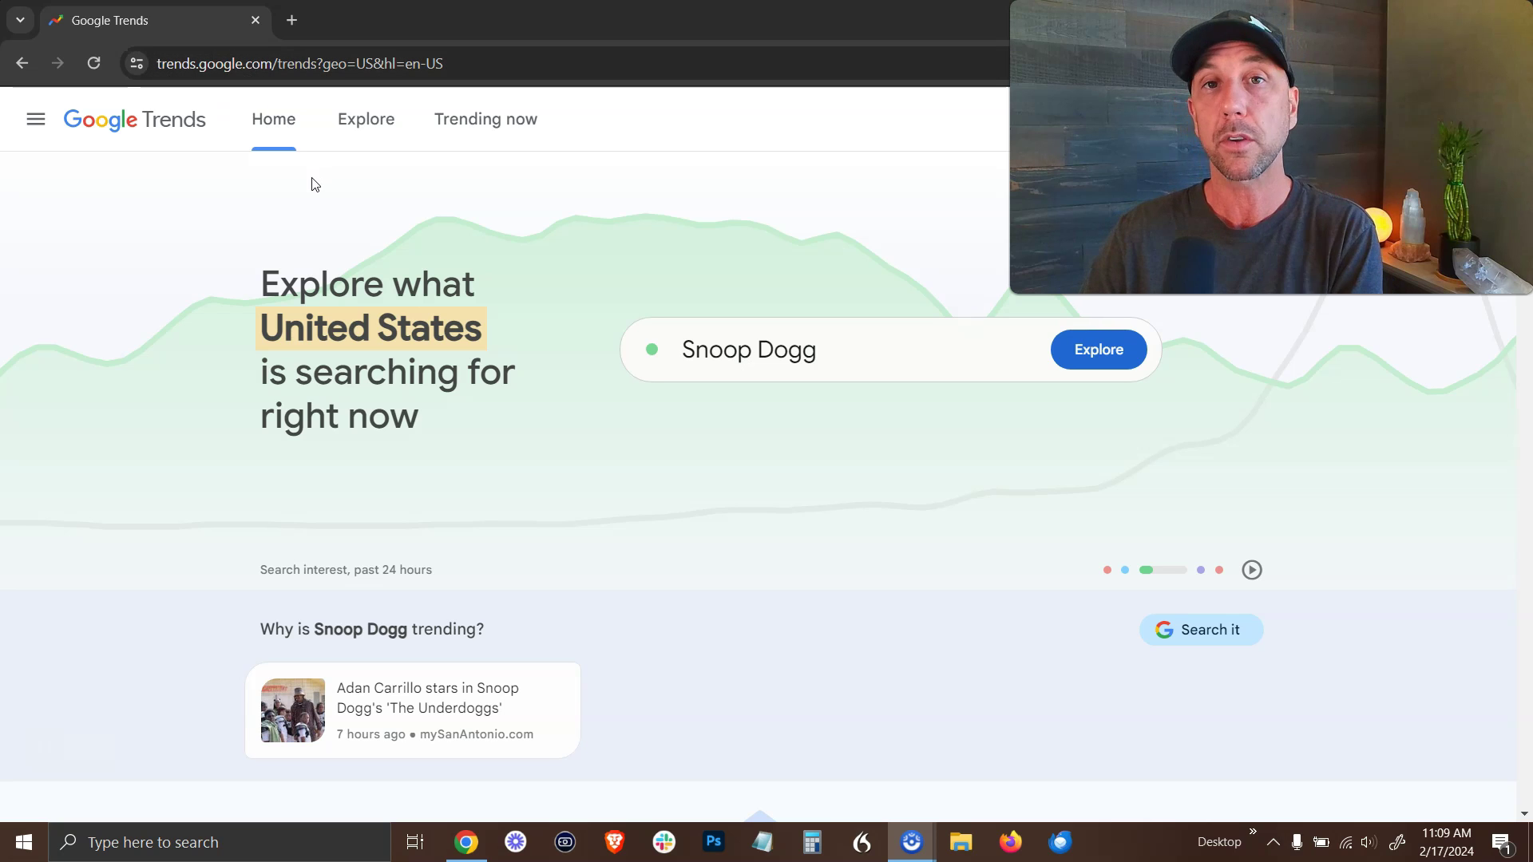
Browse the daily search trends and the realtime search trends for the United States.
{"action": "left_click", "coordinate": [439, 118]}
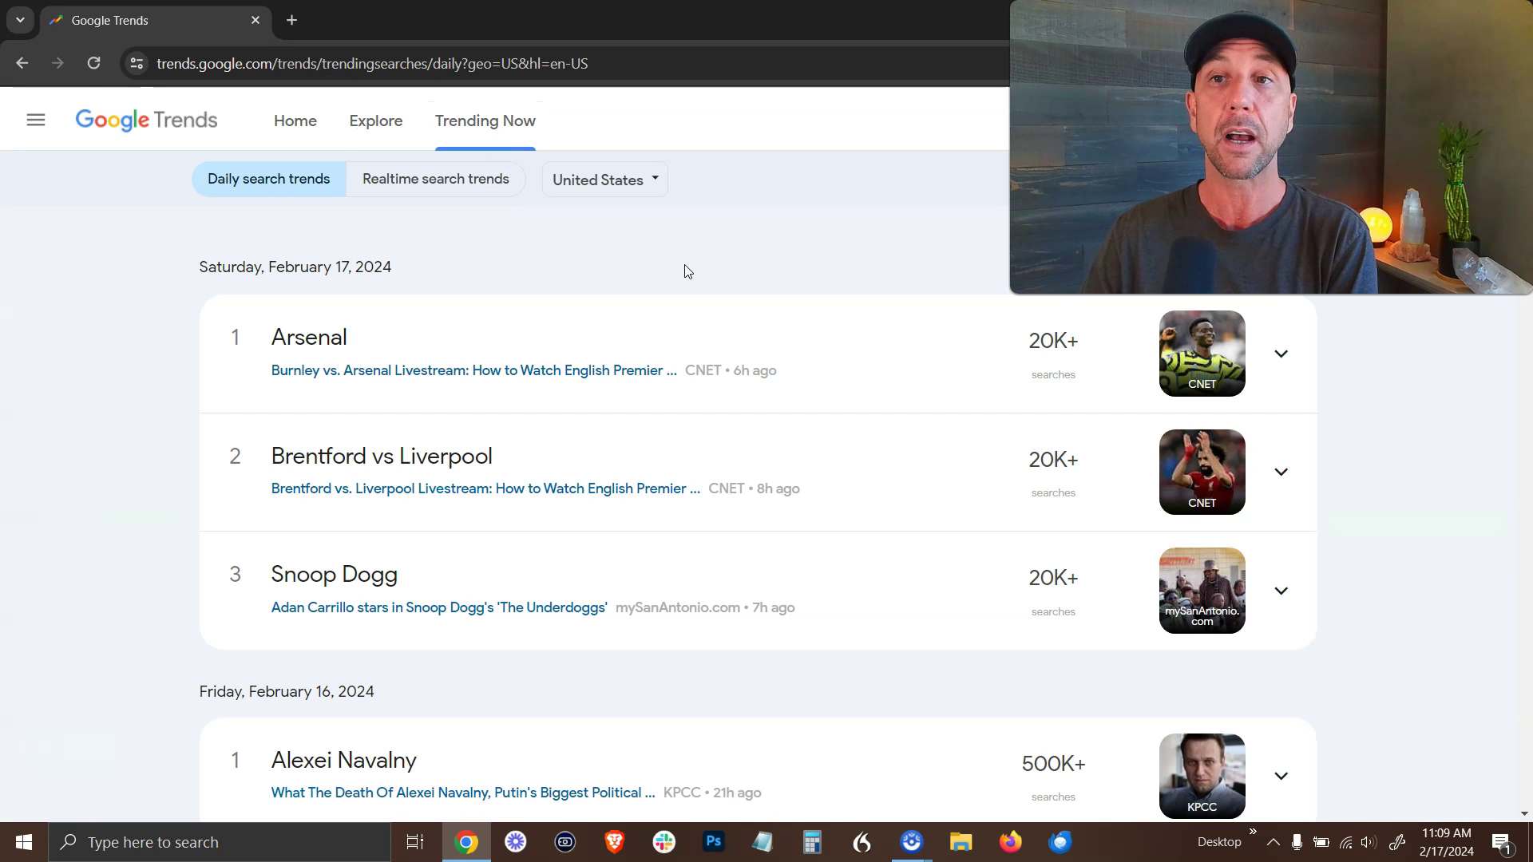
{"action": "scroll", "coordinate": [685, 271], "scroll_direction": "down", "scroll_amount": 7}
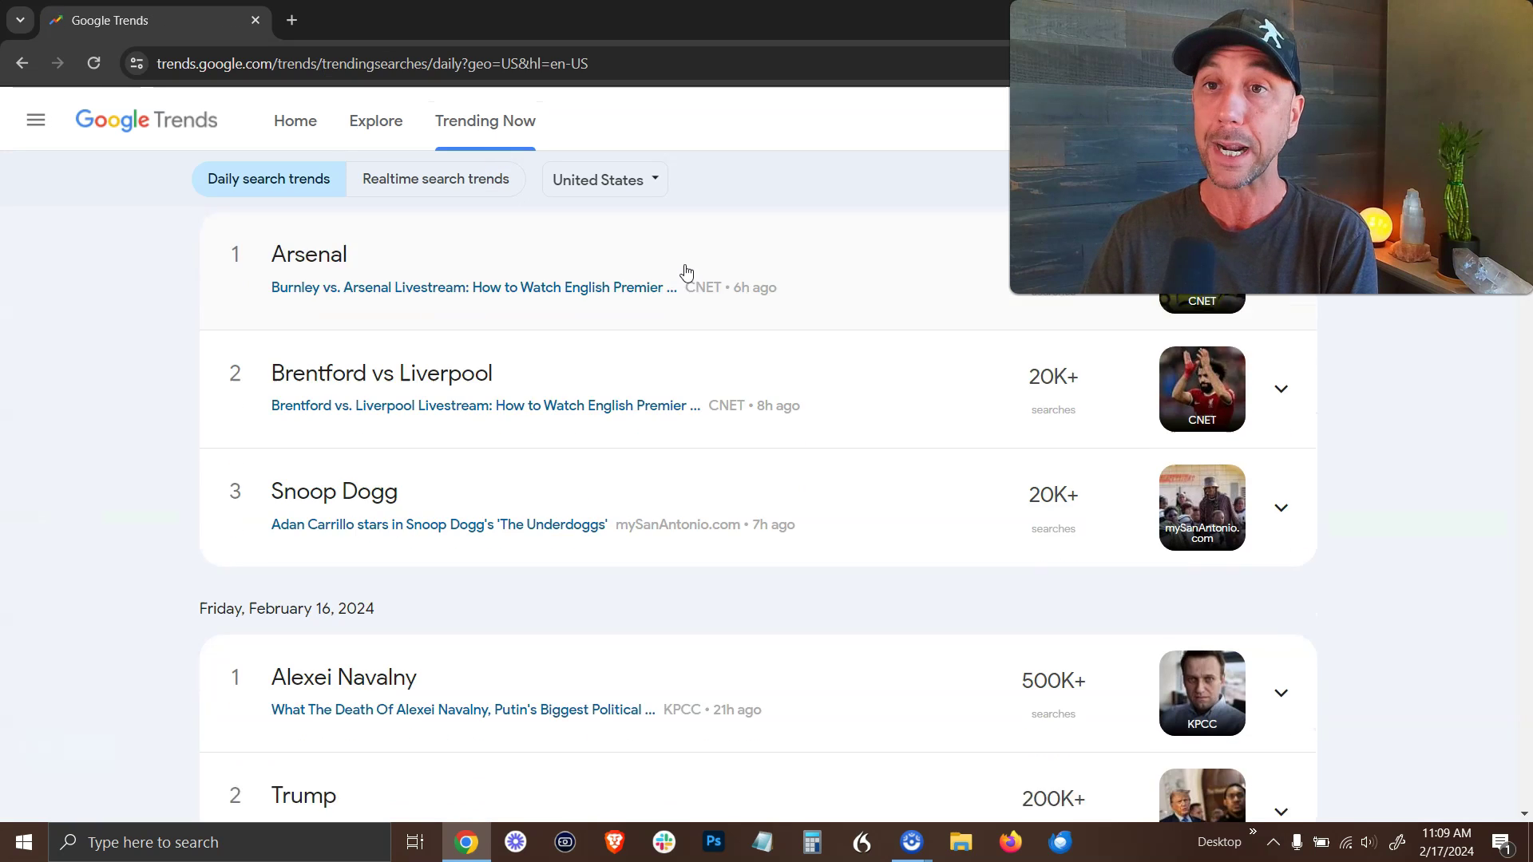
{"action": "scroll", "coordinate": [690, 267], "scroll_direction": "up", "scroll_amount": 7}
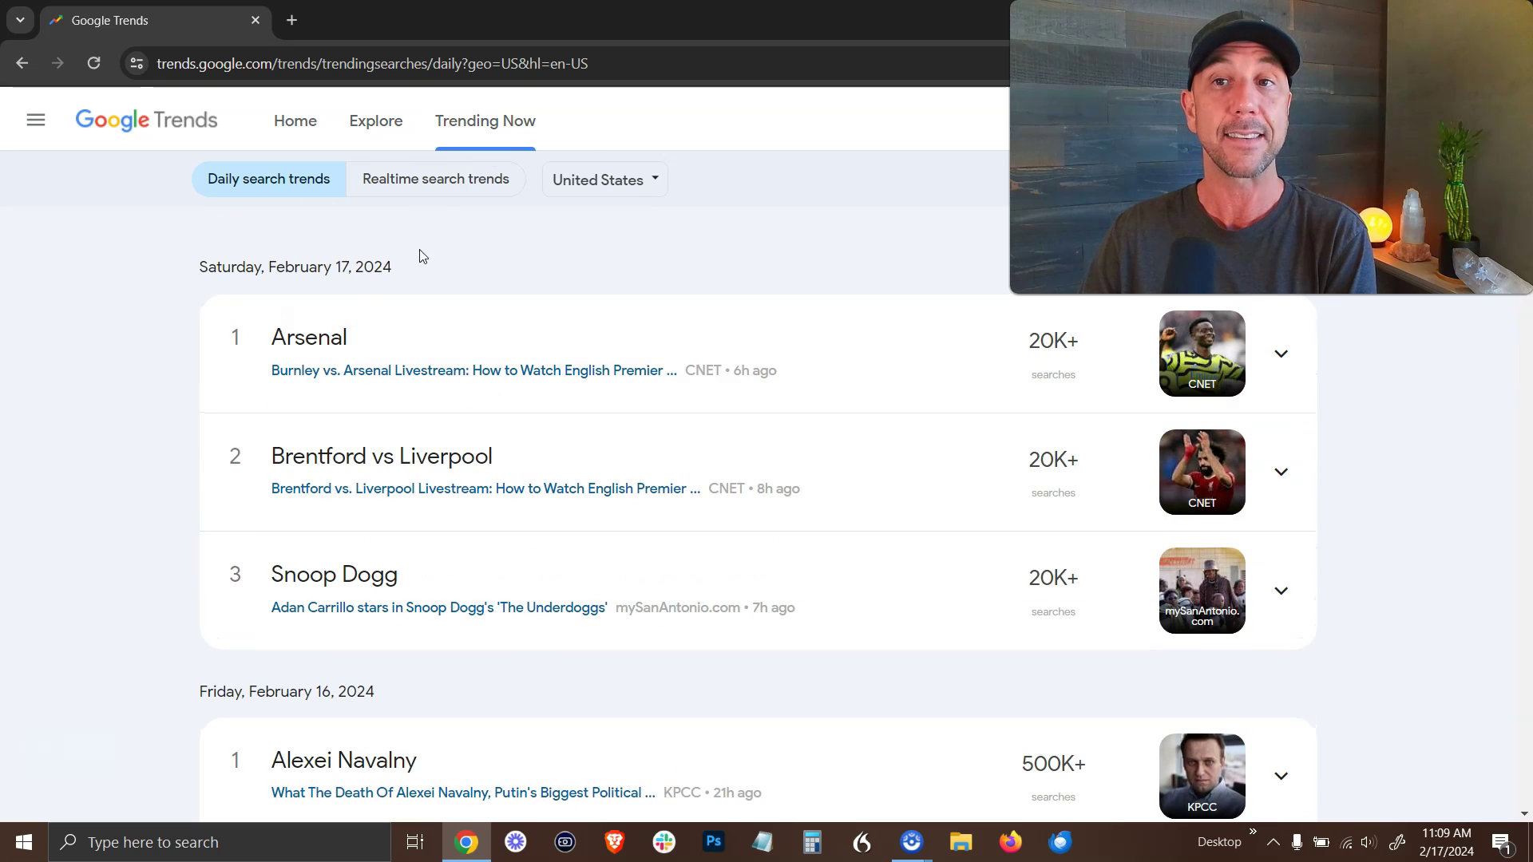
{"action": "left_click", "coordinate": [451, 182]}
{"action": "scroll", "coordinate": [261, 273], "scroll_direction": "down", "scroll_amount": 3}
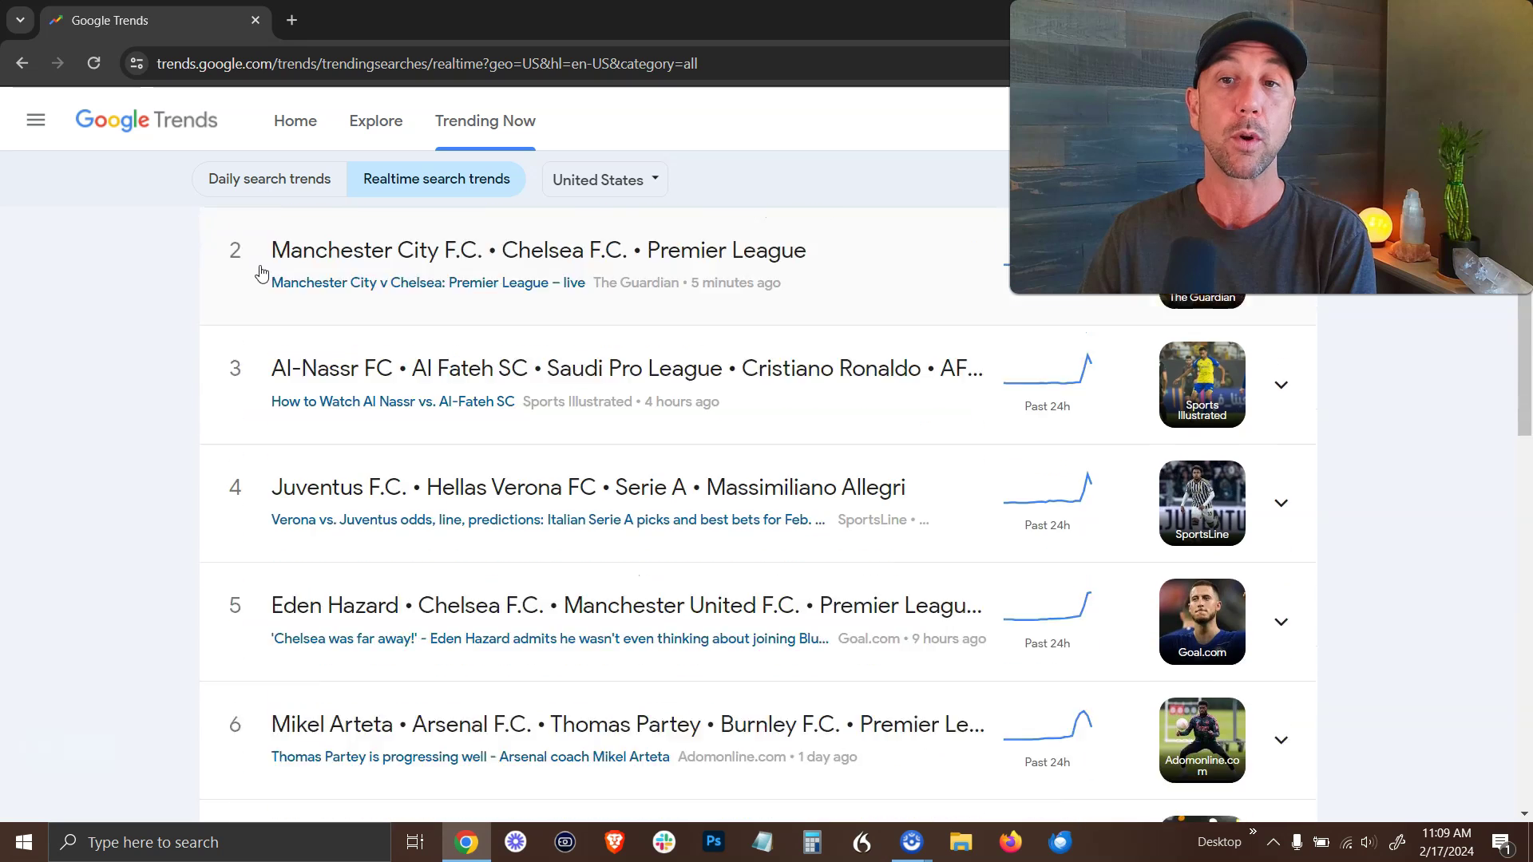
{"action": "scroll", "coordinate": [263, 273], "scroll_direction": "down", "scroll_amount": 5}
{"action": "scroll", "coordinate": [281, 275], "scroll_direction": "up", "scroll_amount": 8}
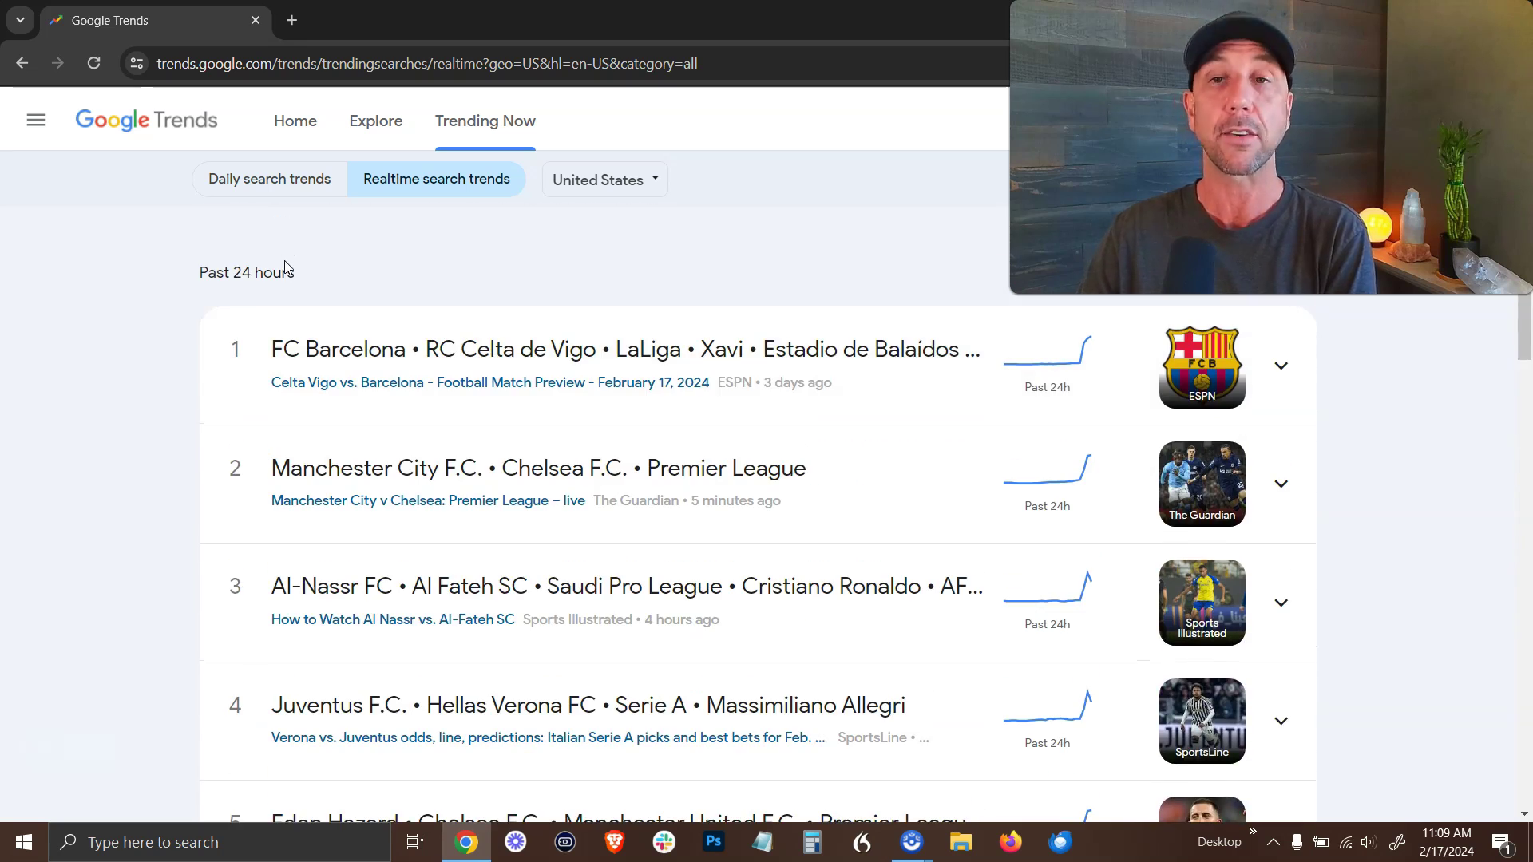
Return to the home page and explore "vegan diet" as a search term.
{"action": "left_click", "coordinate": [293, 126]}
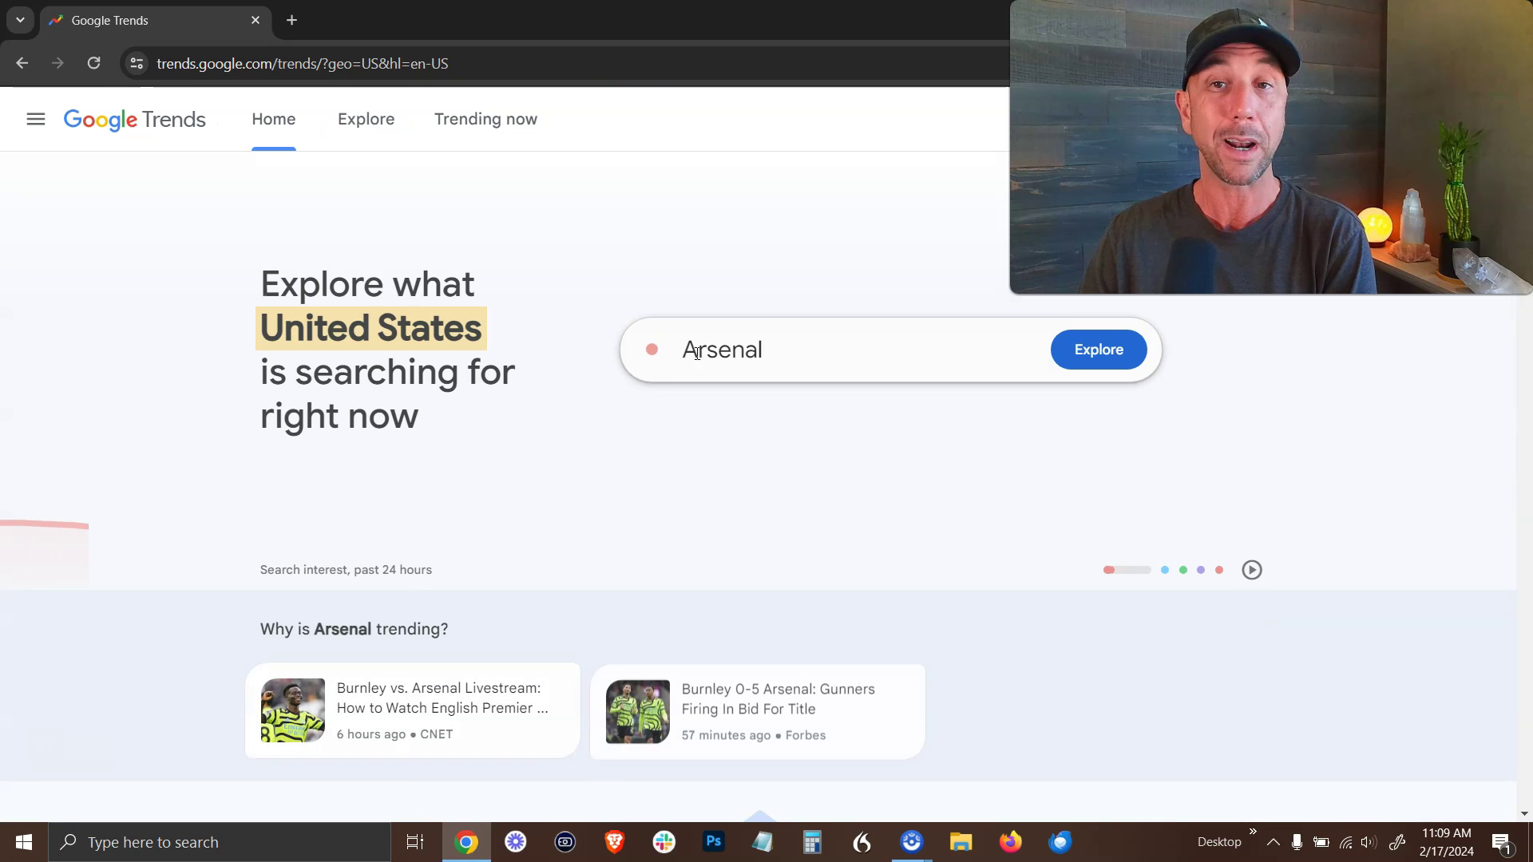
{"action": "left_click", "coordinate": [827, 348]}
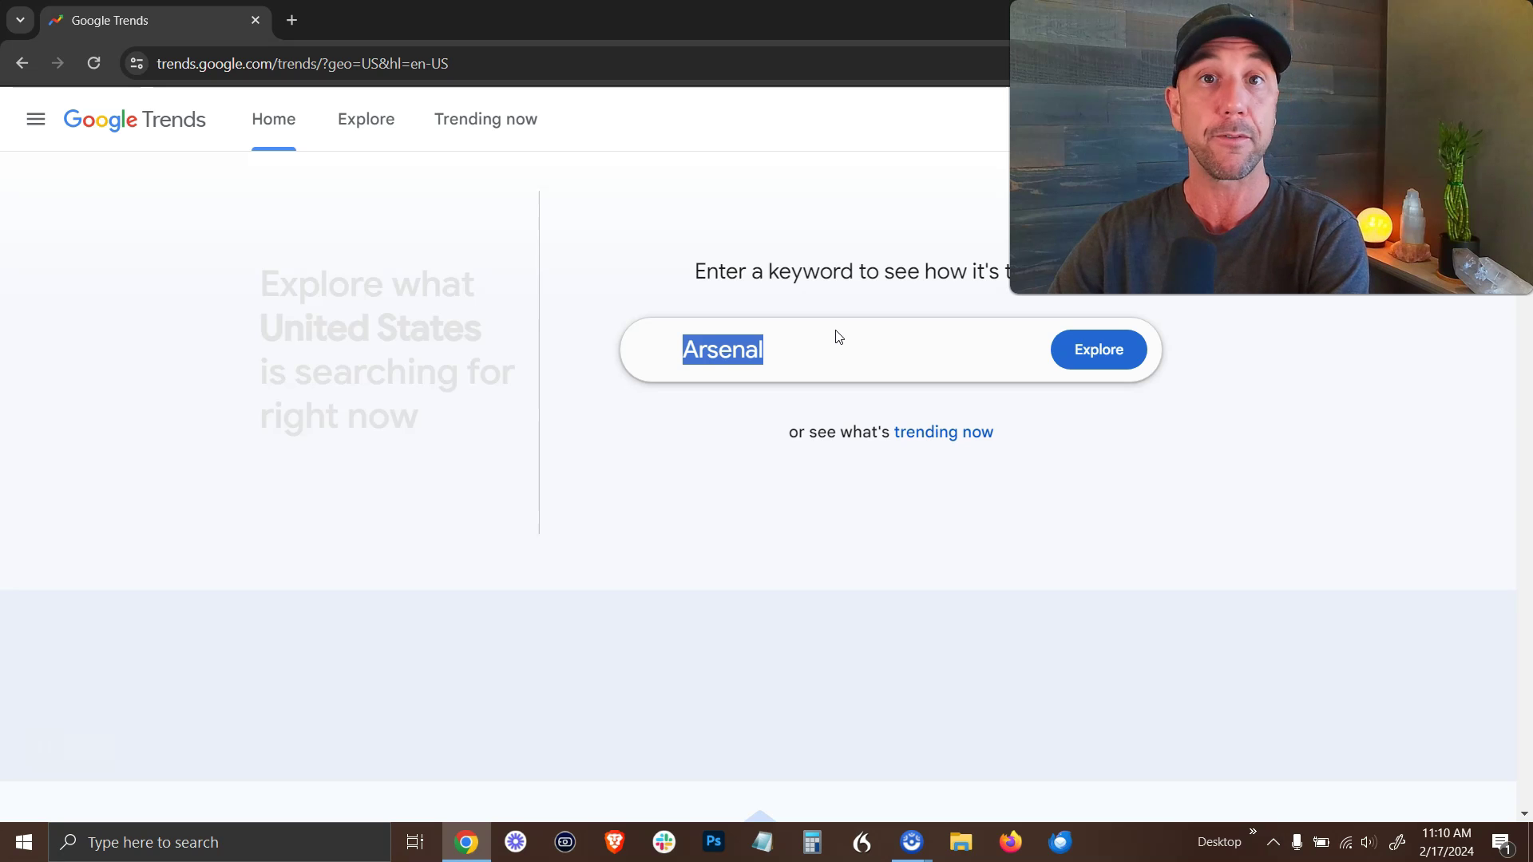
{"action": "type", "text": "vegan diet"}
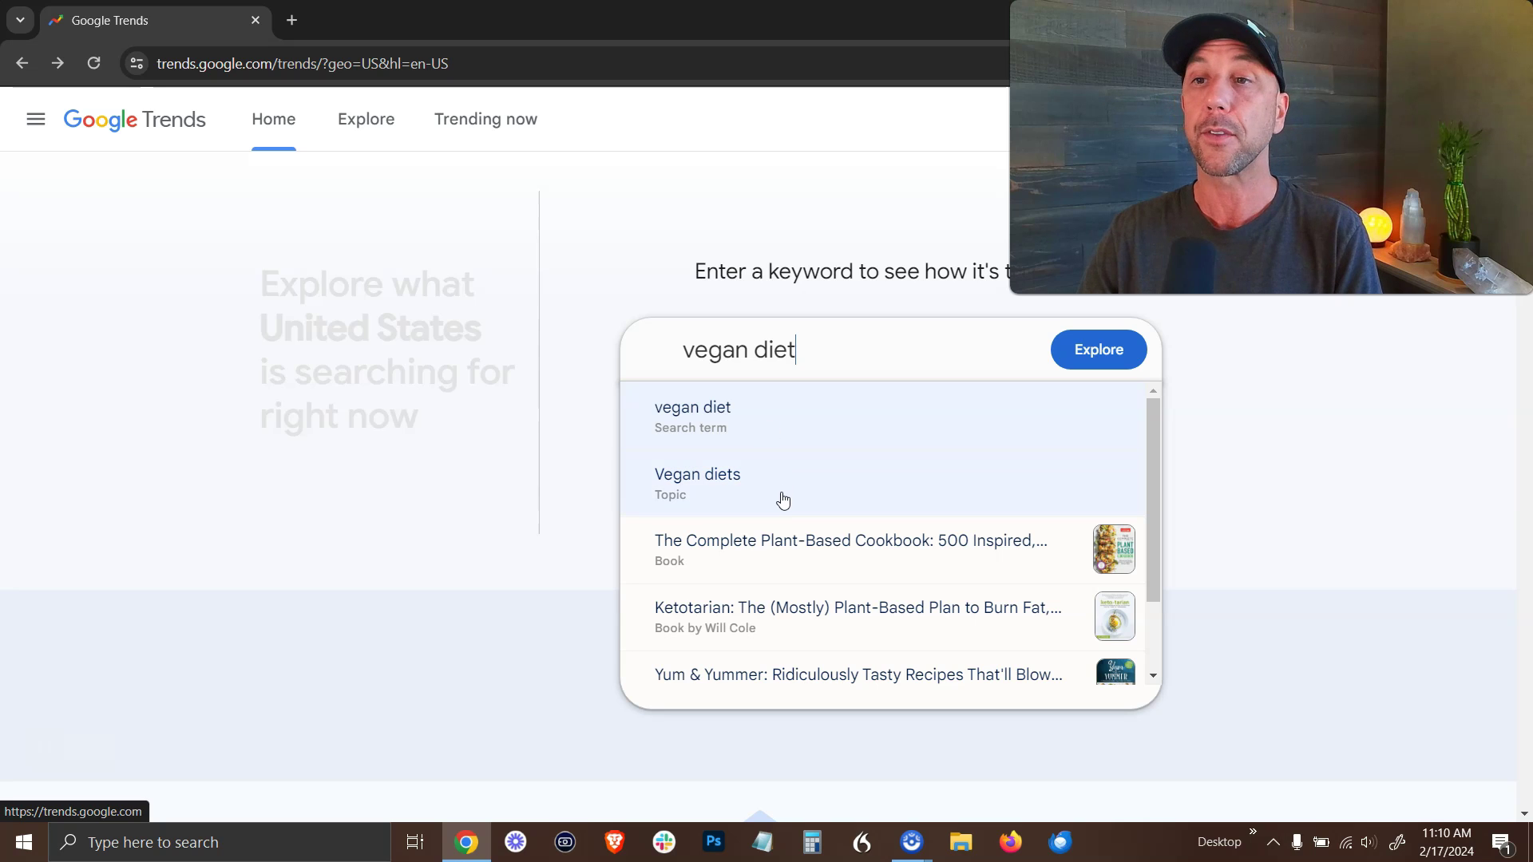
{"action": "left_click", "coordinate": [788, 409]}
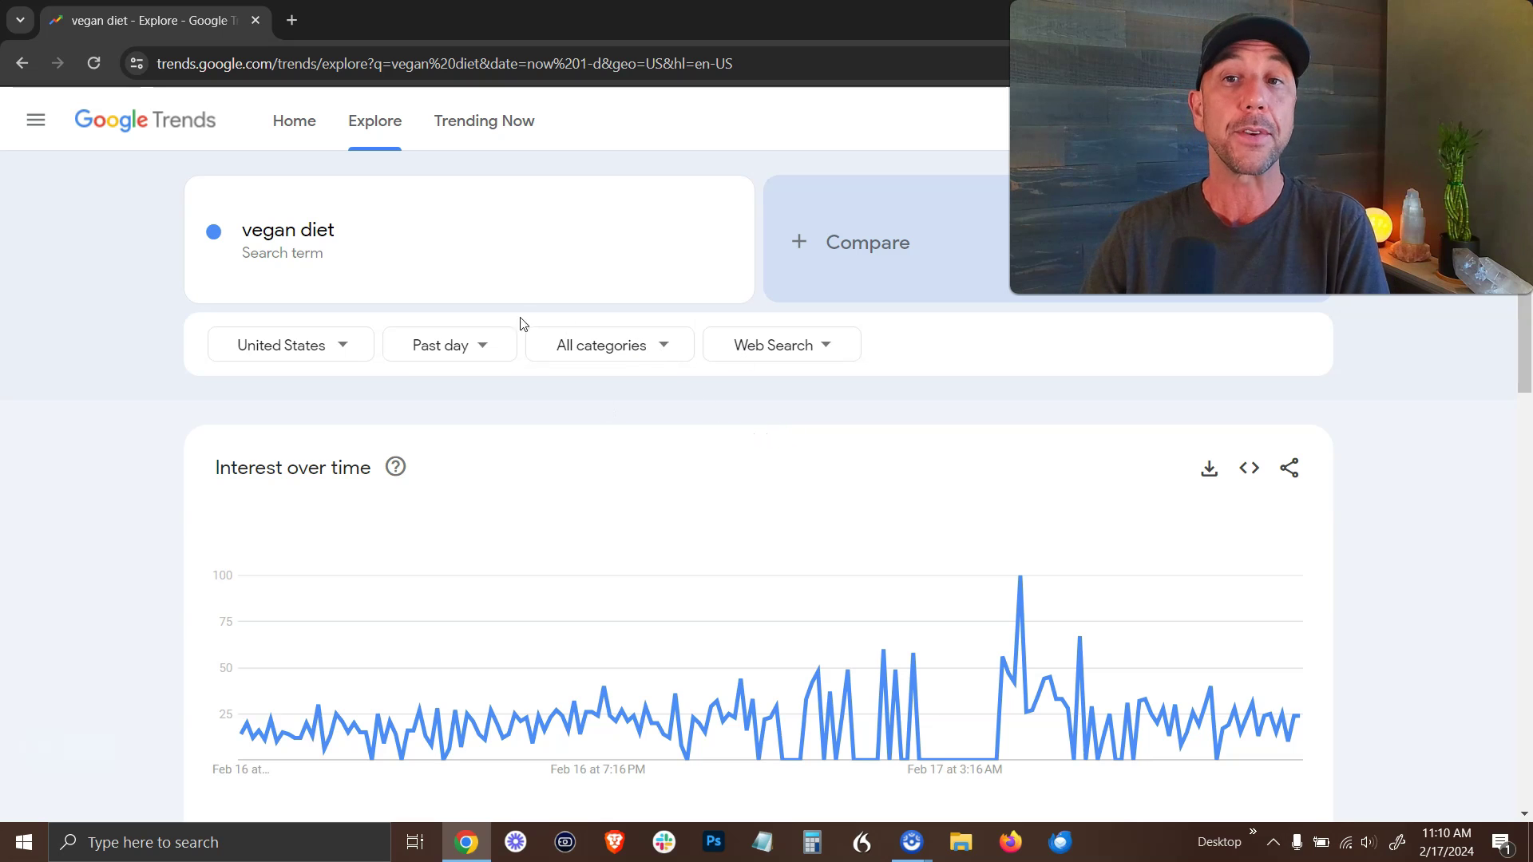
Set the vegan diet report's region to Worldwide and its time range to Past 5 years.
{"action": "left_click", "coordinate": [304, 356]}
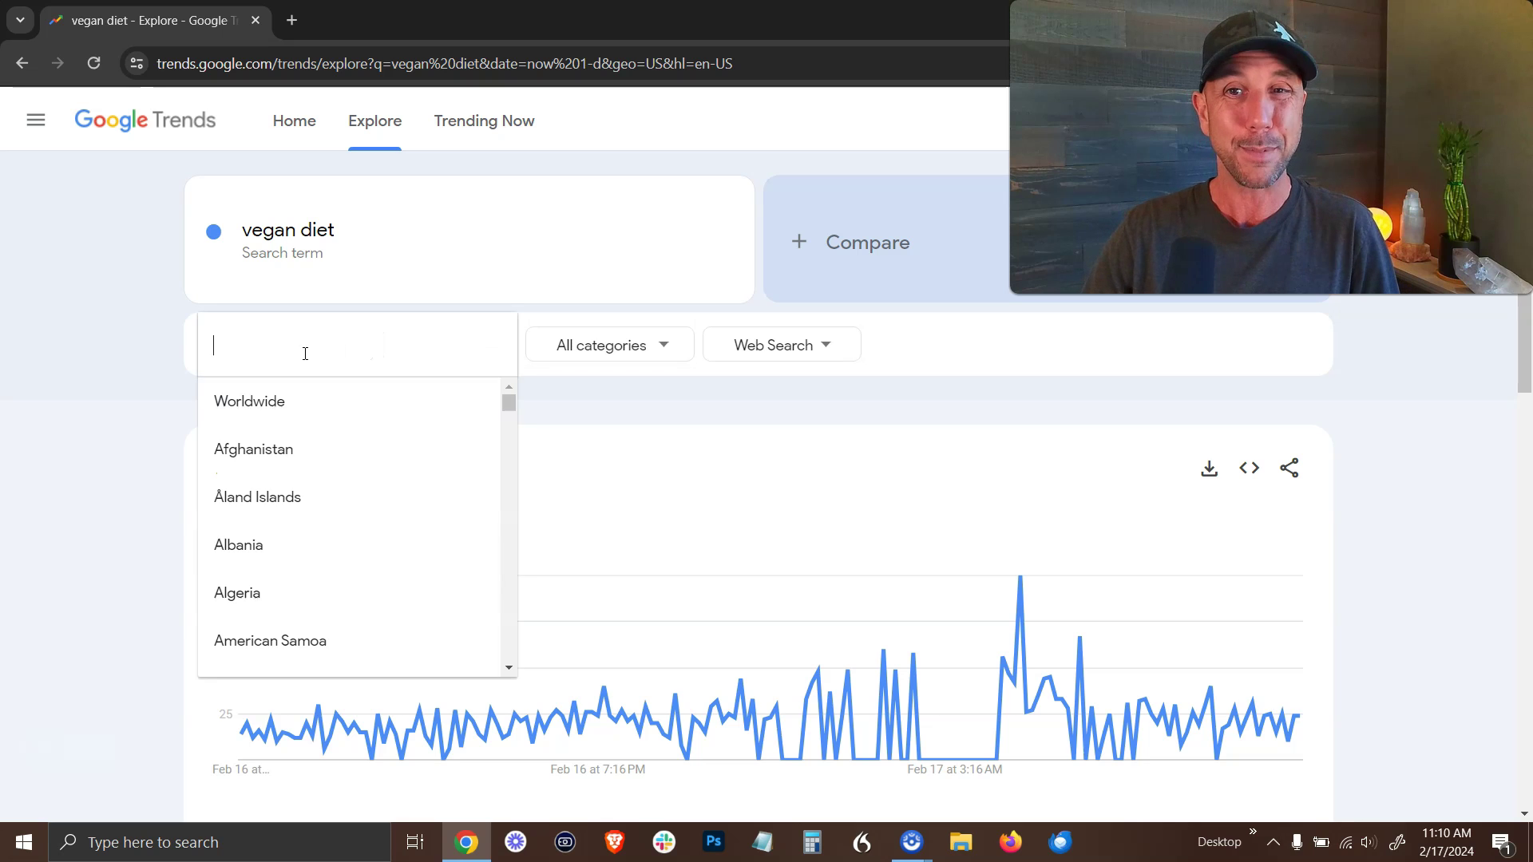
{"action": "left_click", "coordinate": [281, 399]}
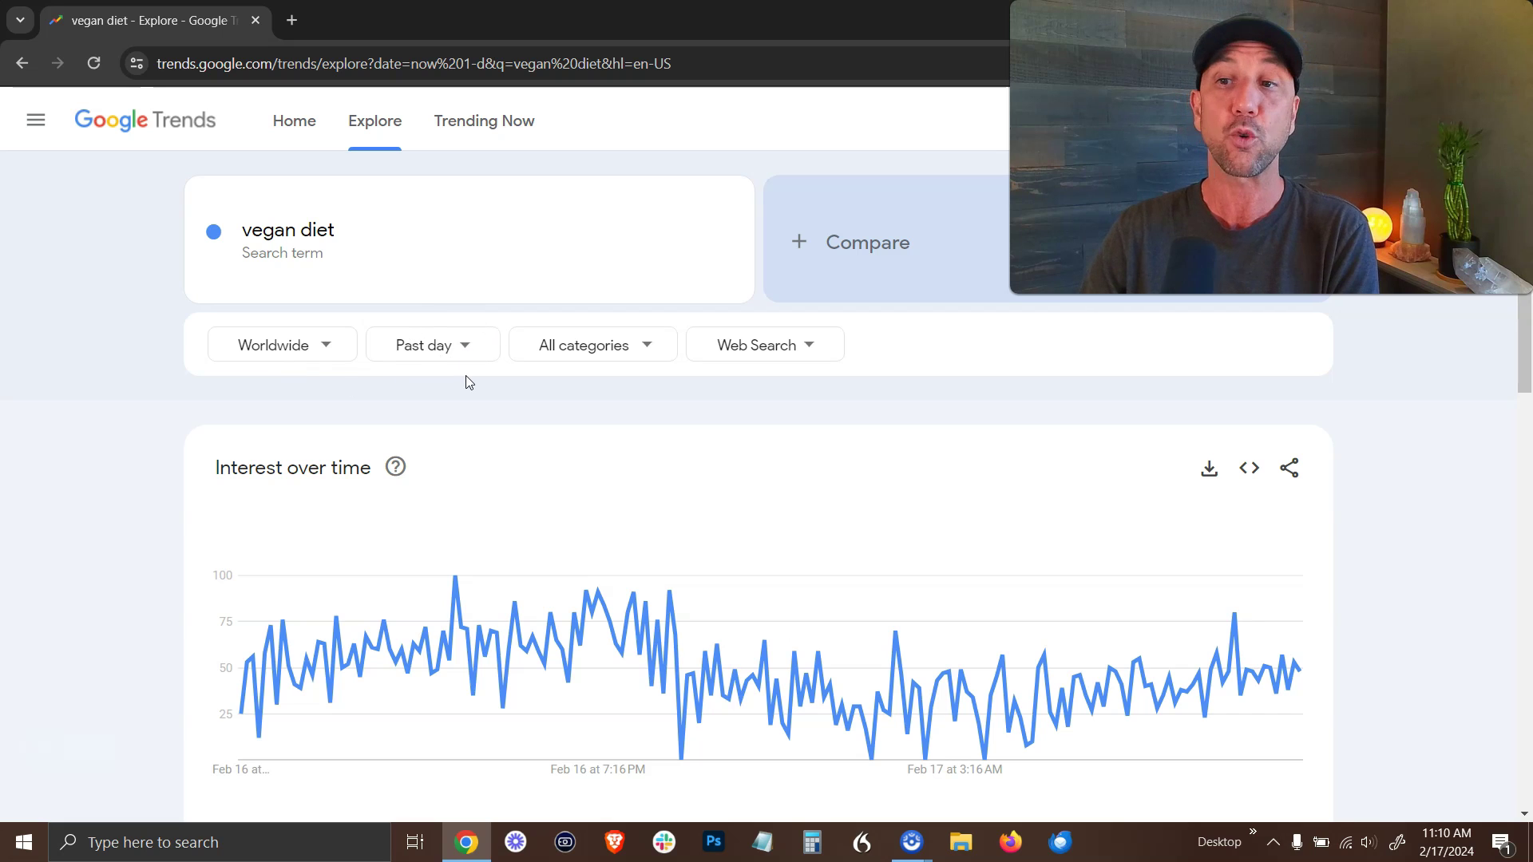
{"action": "left_click", "coordinate": [473, 353]}
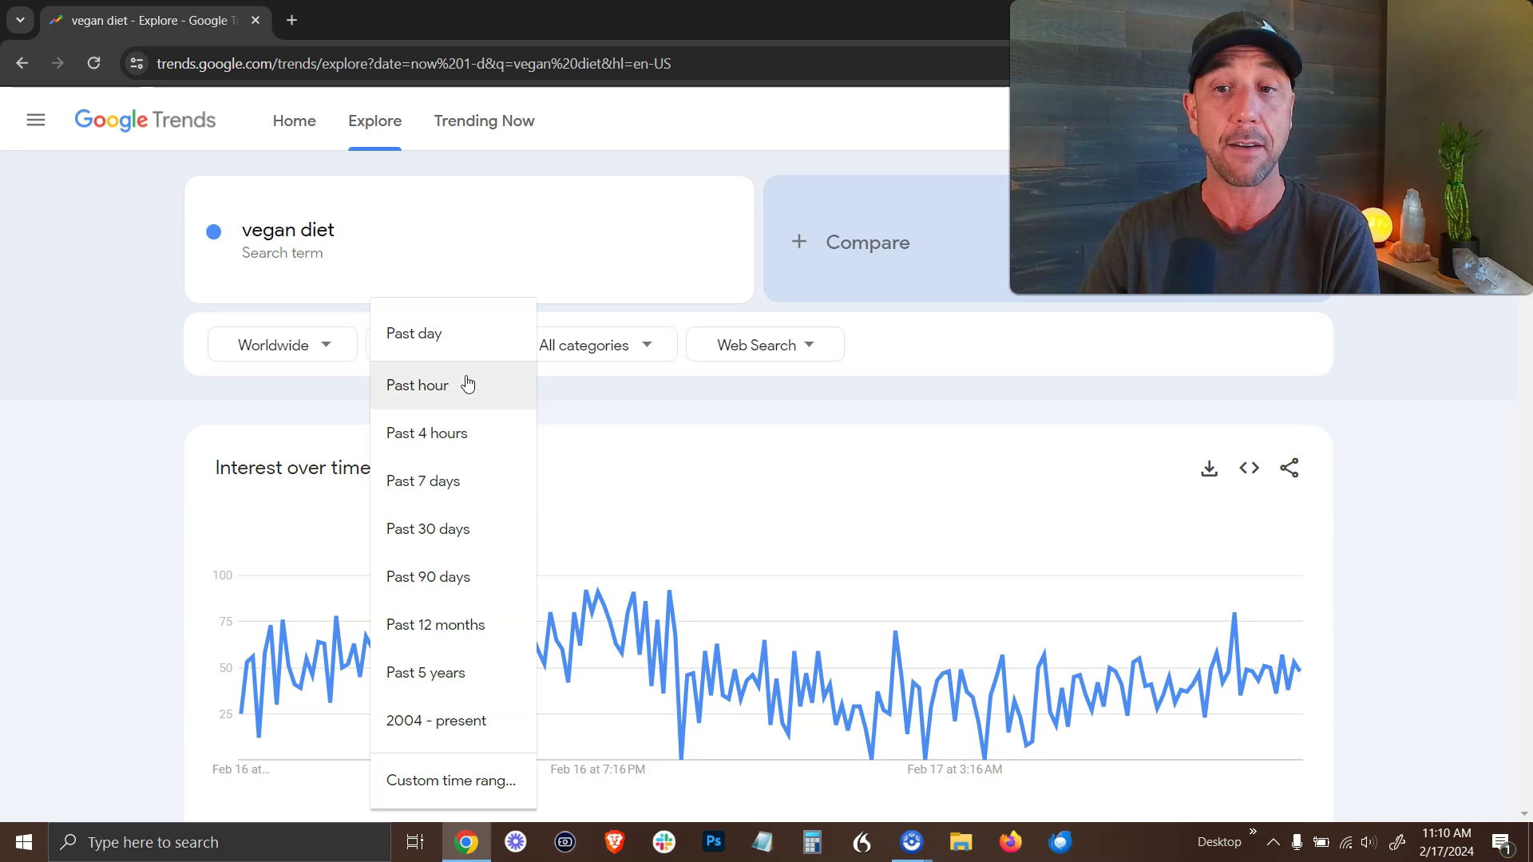
{"action": "left_click", "coordinate": [446, 670]}
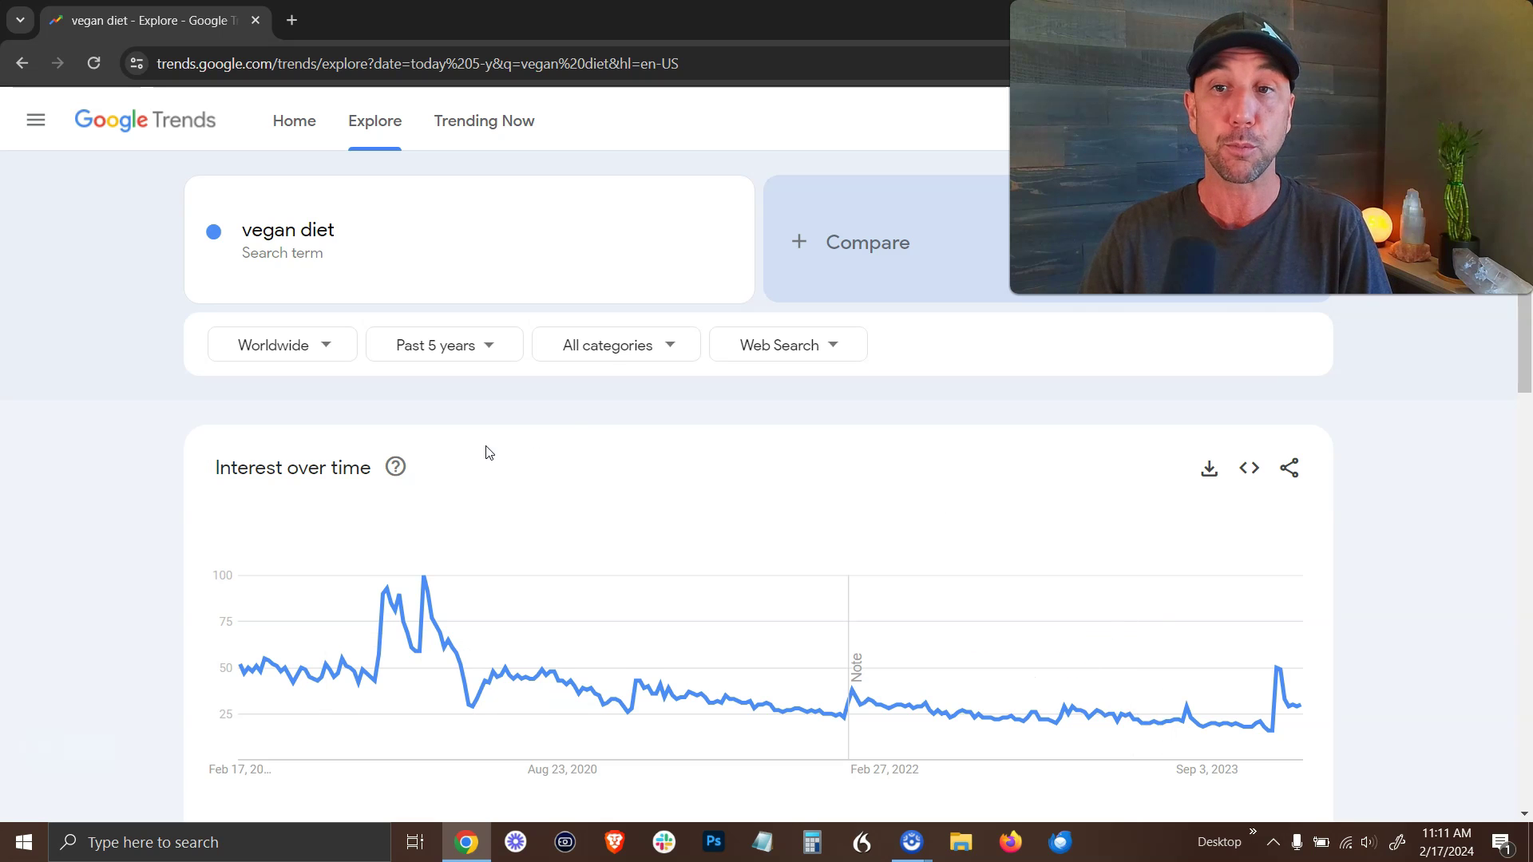
Examine vegan diet's interest over time and by region, and page through its rising related queries to entries 16–20.
{"action": "scroll", "coordinate": [486, 448], "scroll_direction": "down", "scroll_amount": 3}
{"action": "scroll", "coordinate": [86, 265], "scroll_direction": "down", "scroll_amount": 4}
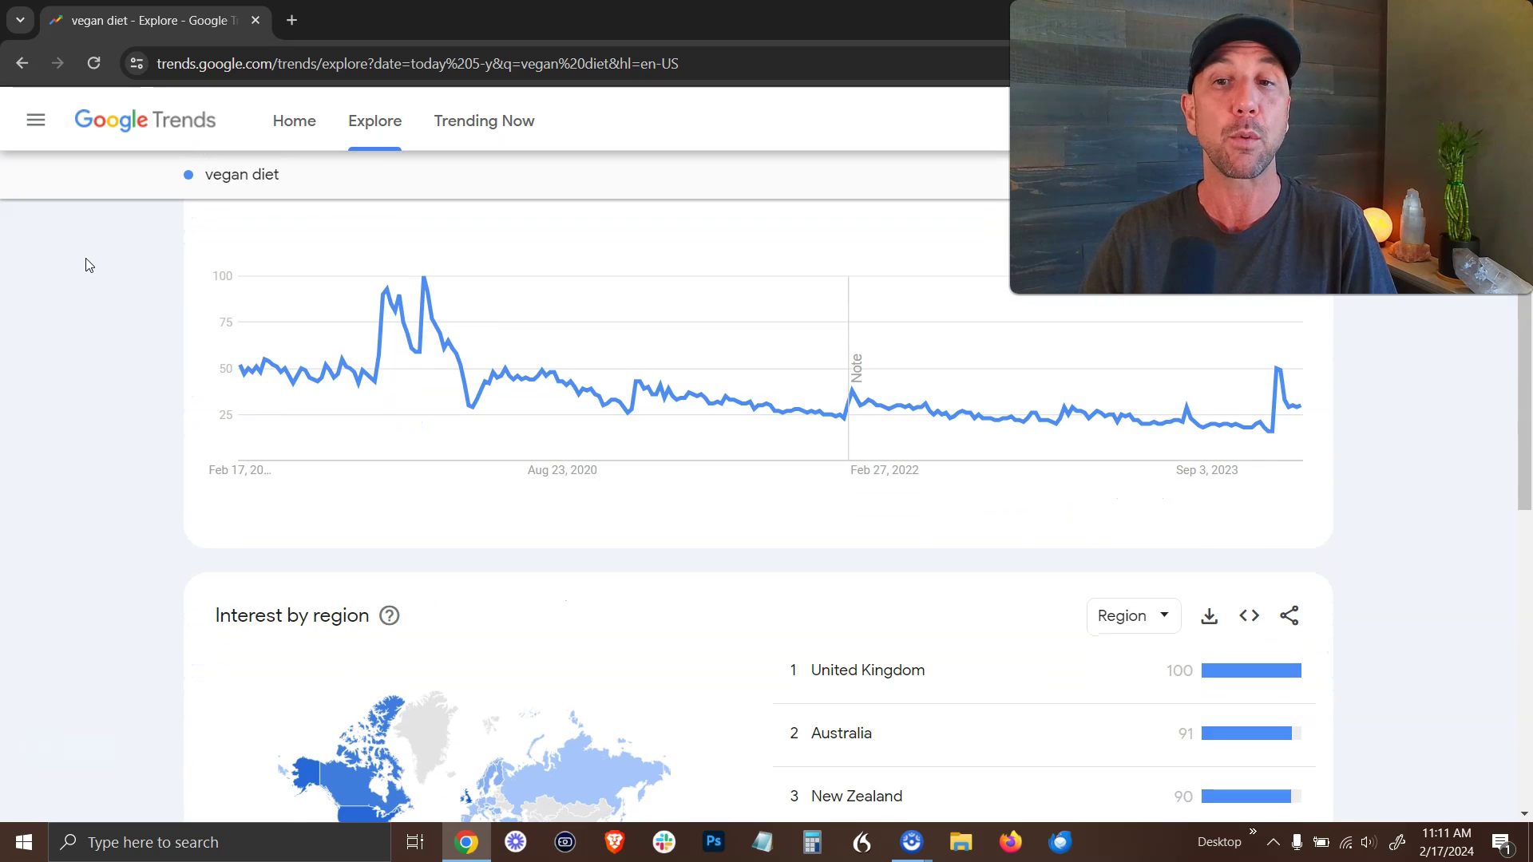
{"action": "scroll", "coordinate": [86, 266], "scroll_direction": "down", "scroll_amount": 1}
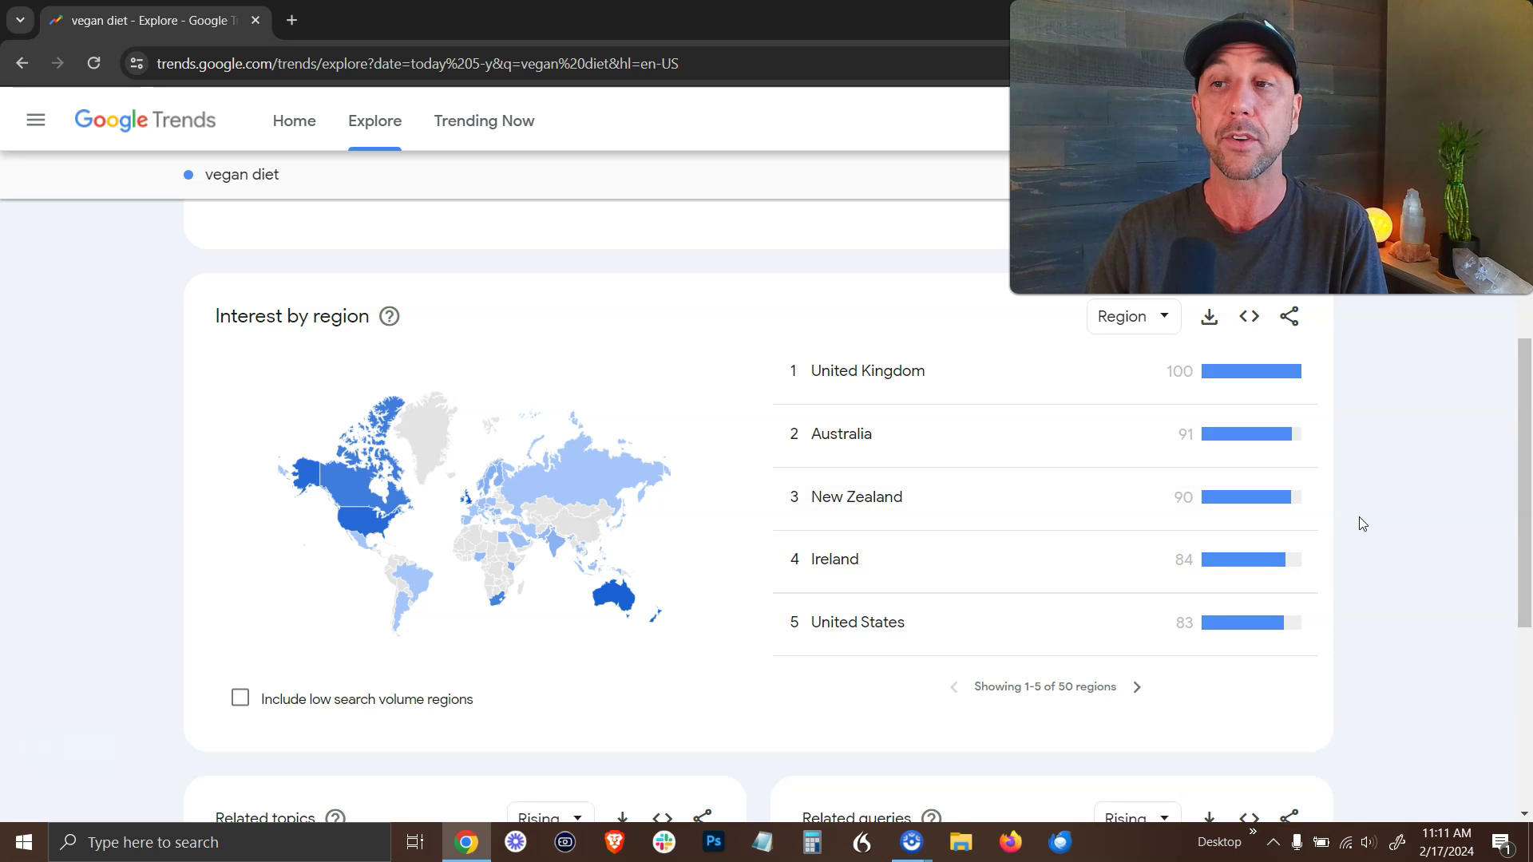
{"action": "scroll", "coordinate": [1432, 410], "scroll_direction": "down", "scroll_amount": 3}
{"action": "scroll", "coordinate": [1433, 409], "scroll_direction": "down", "scroll_amount": 3}
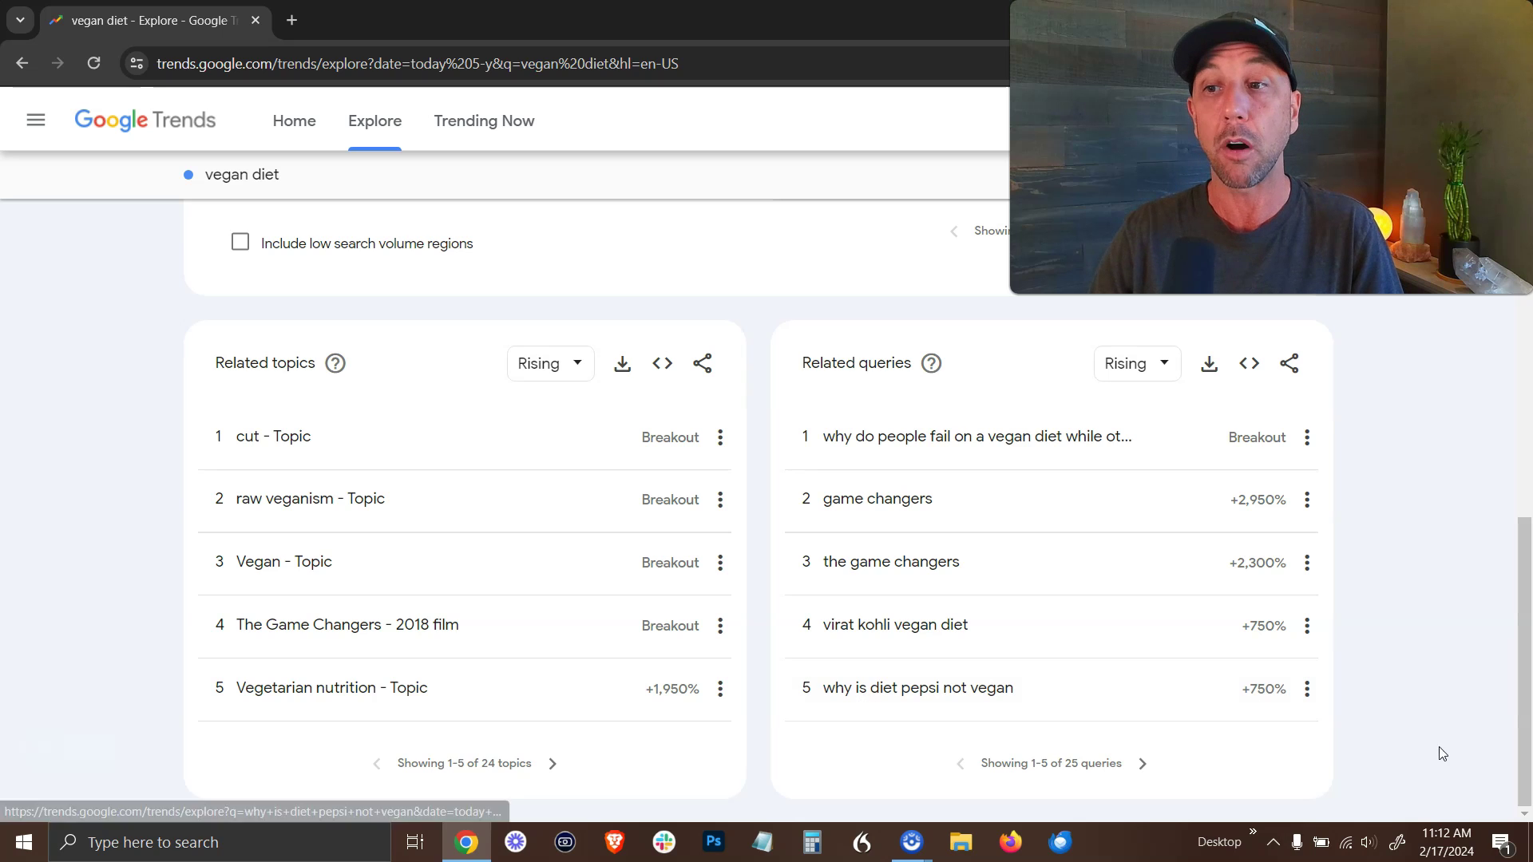
{"action": "left_click", "coordinate": [1146, 766]}
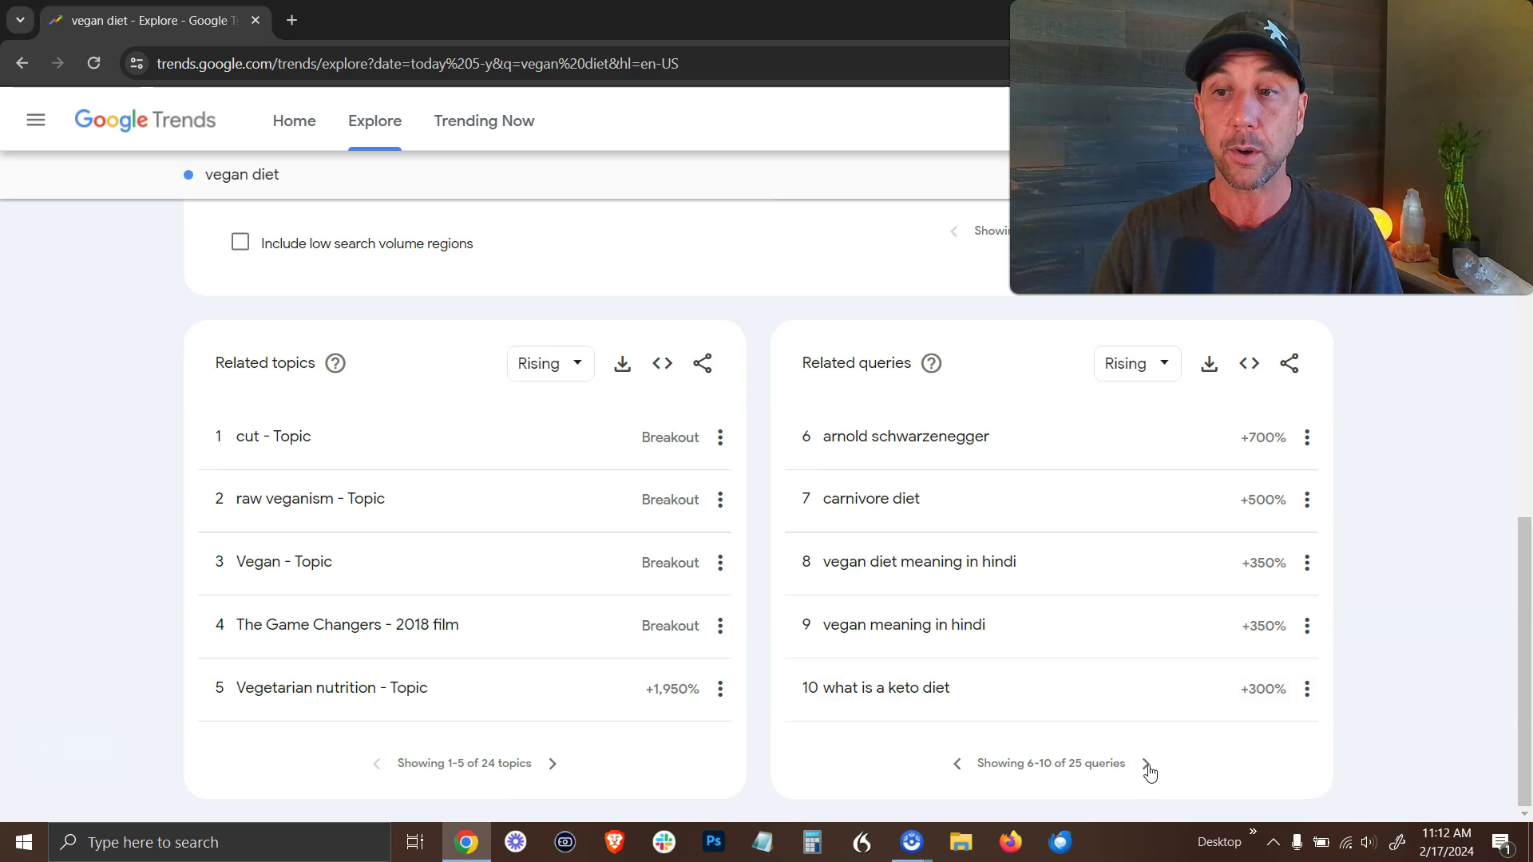
{"action": "left_click", "coordinate": [1145, 767]}
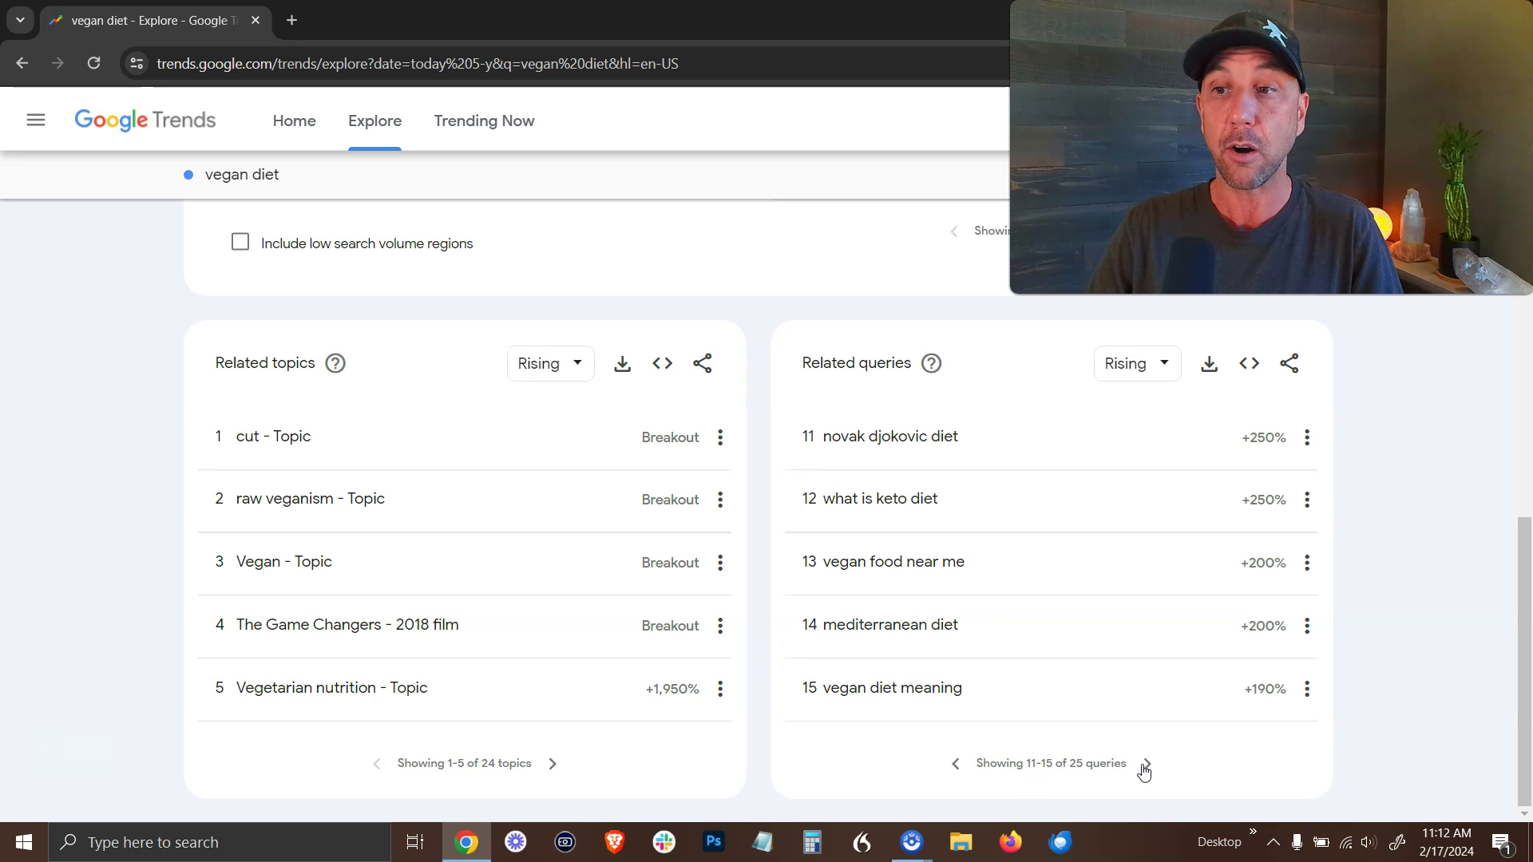
{"action": "left_click", "coordinate": [1148, 768]}
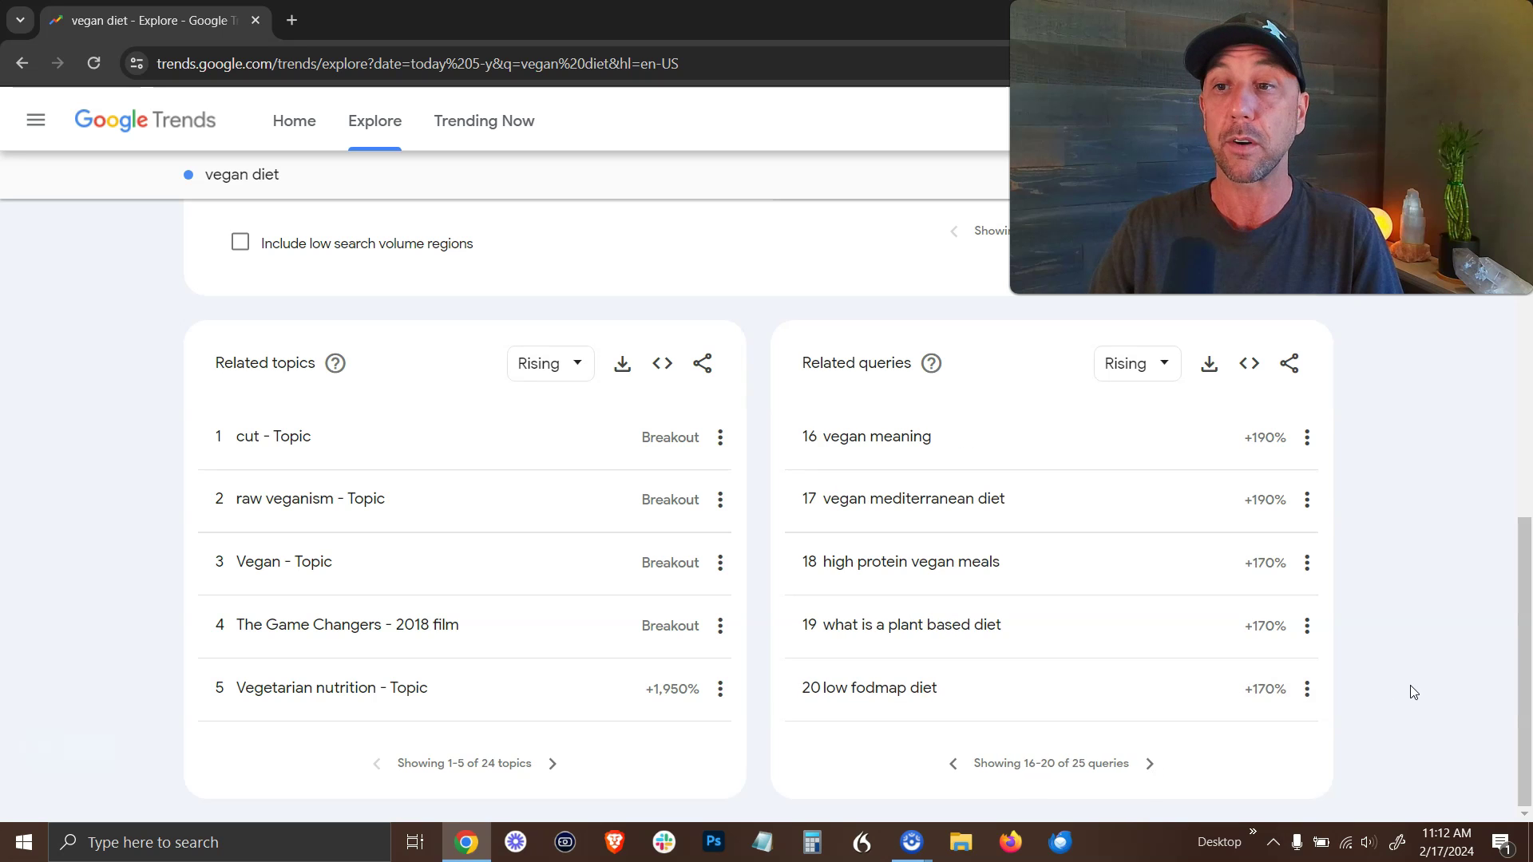
Add "carnivore diet" as a comparison term to vegan diet and inspect both lines on the interest over time chart.
{"action": "scroll", "coordinate": [1406, 685], "scroll_direction": "up", "scroll_amount": 15}
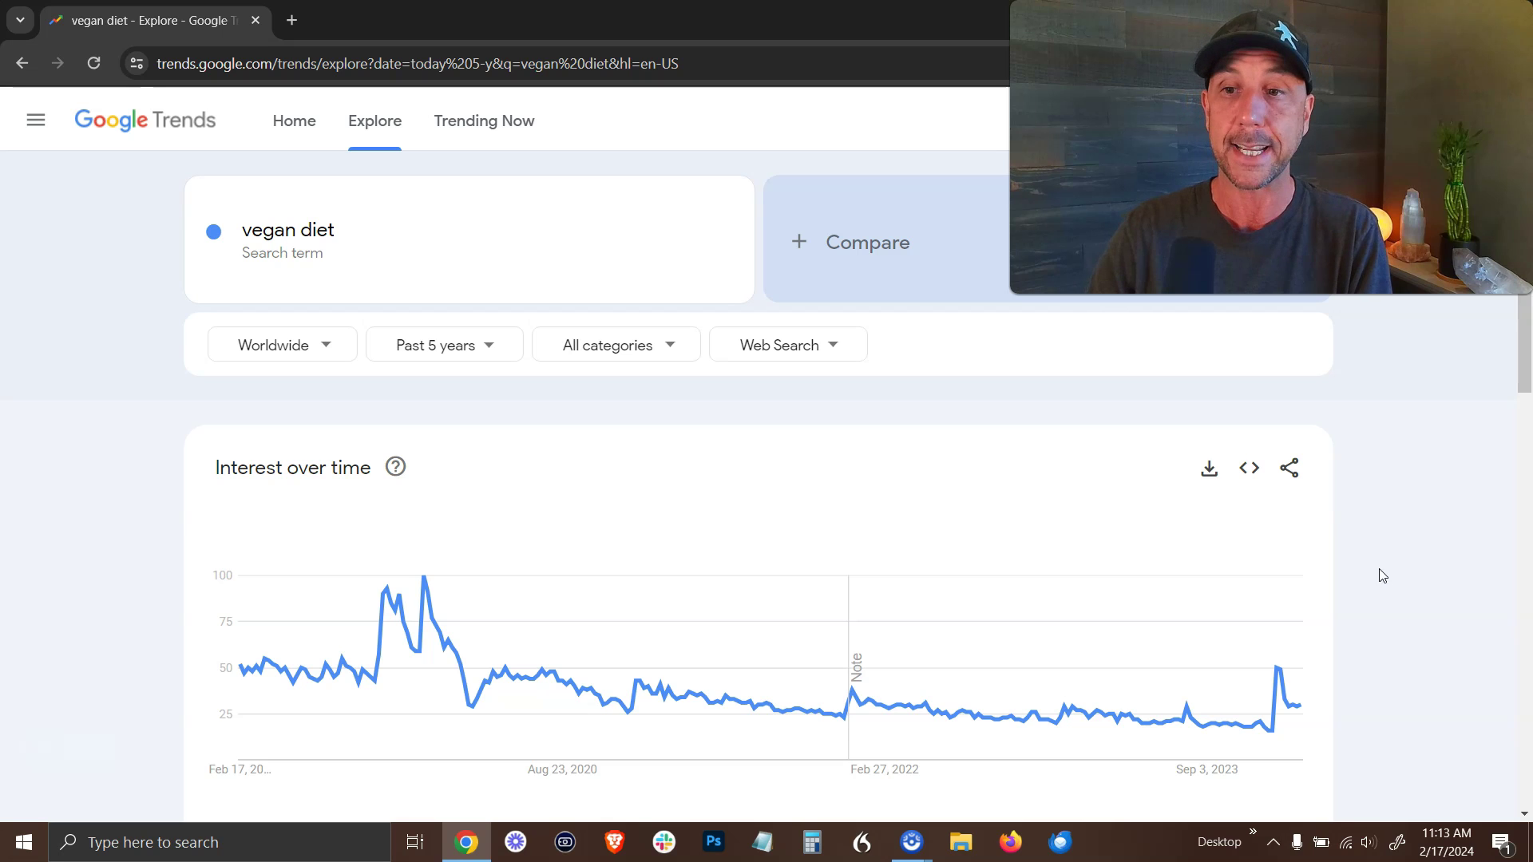
{"action": "left_click", "coordinate": [914, 243]}
{"action": "type", "text": "carni"}
{"action": "key", "text": "Down"}
{"action": "key", "text": "Return"}
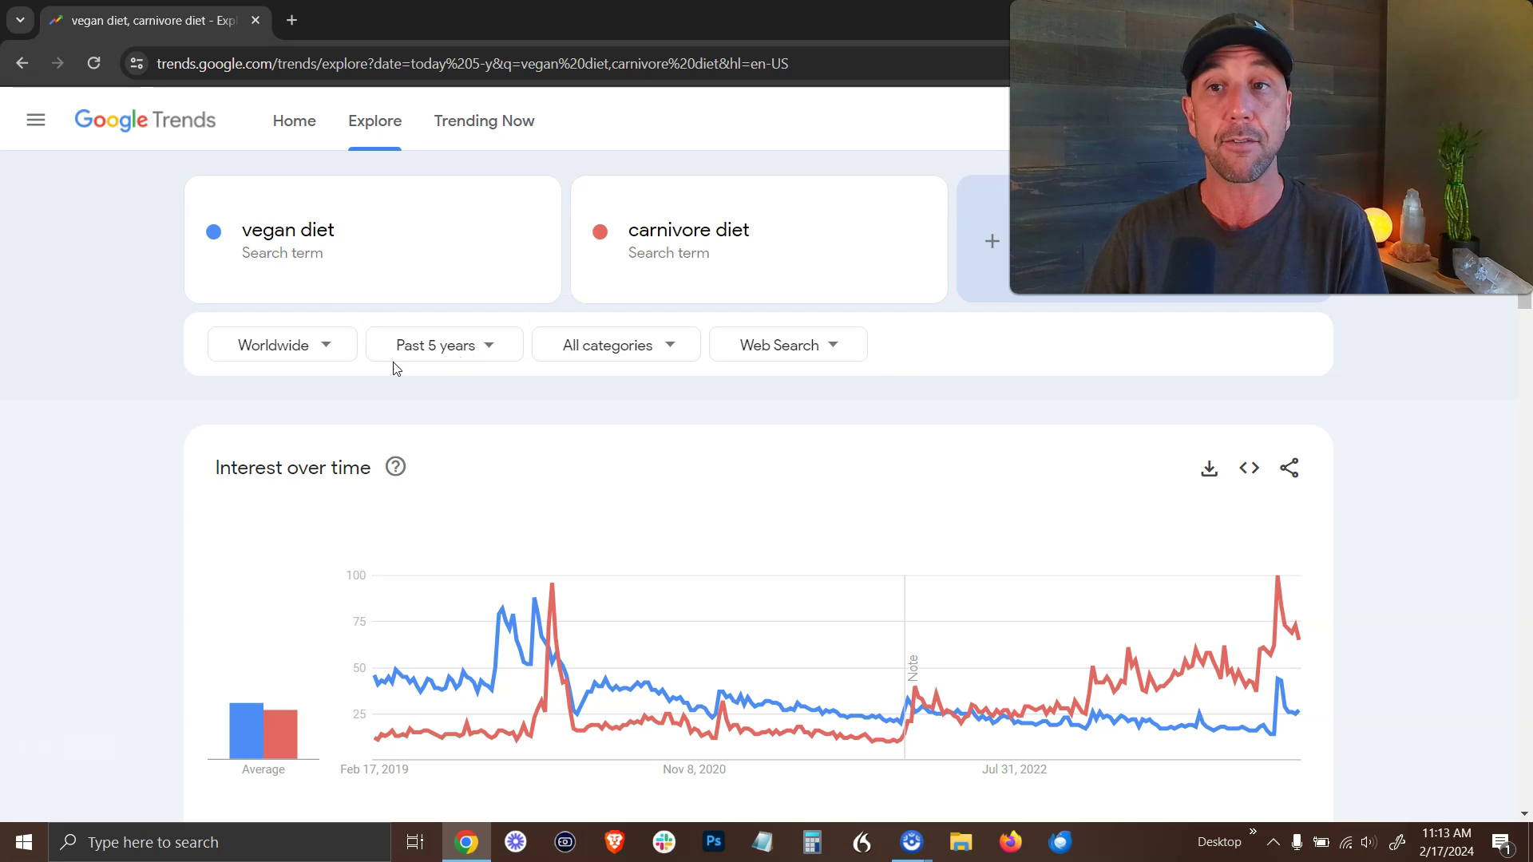
{"action": "mouse_move", "coordinate": [508, 643]}
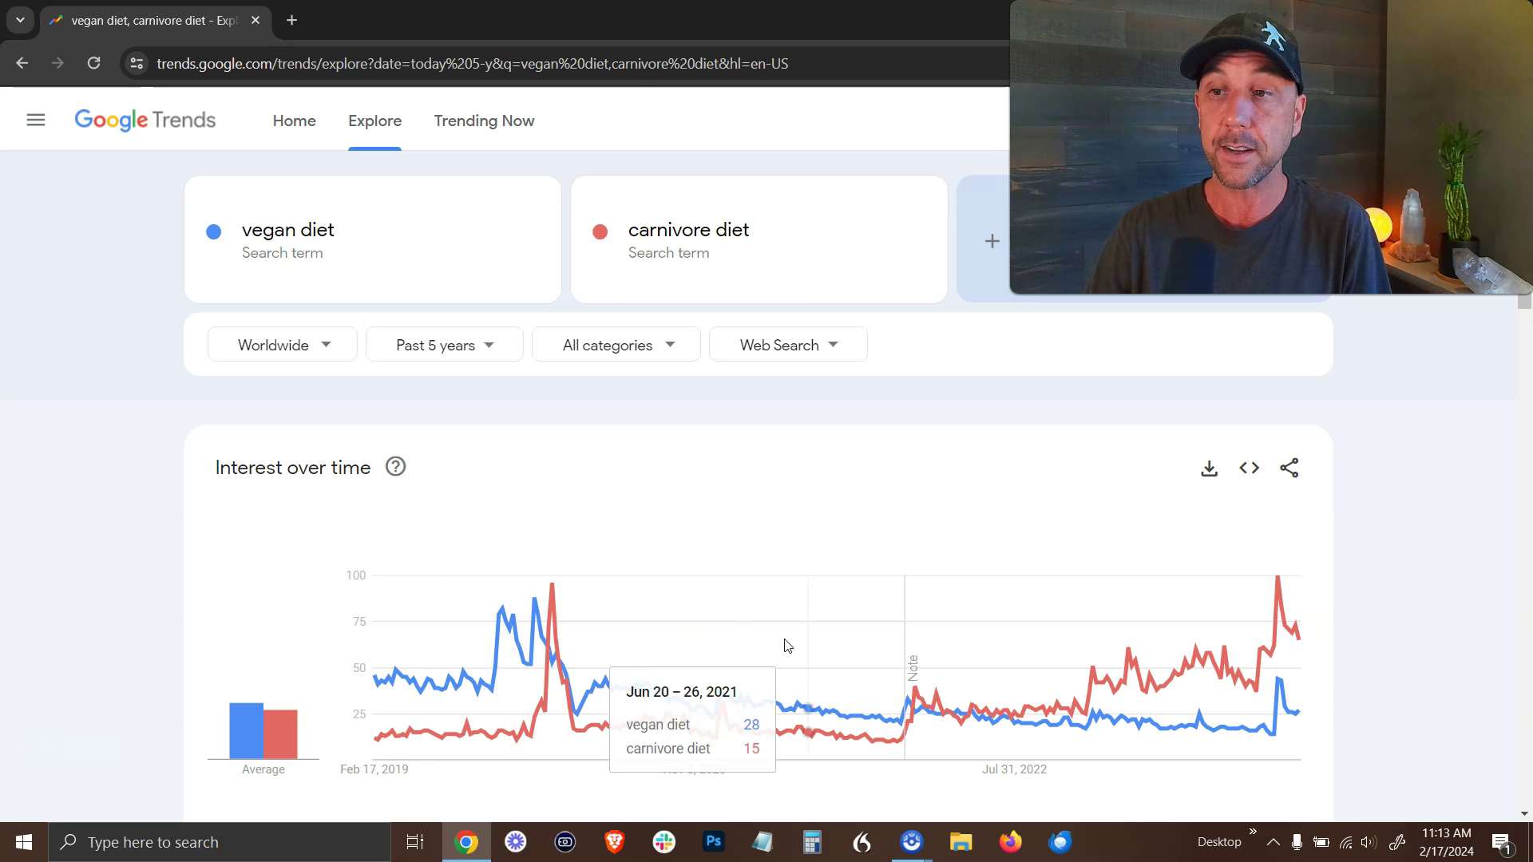
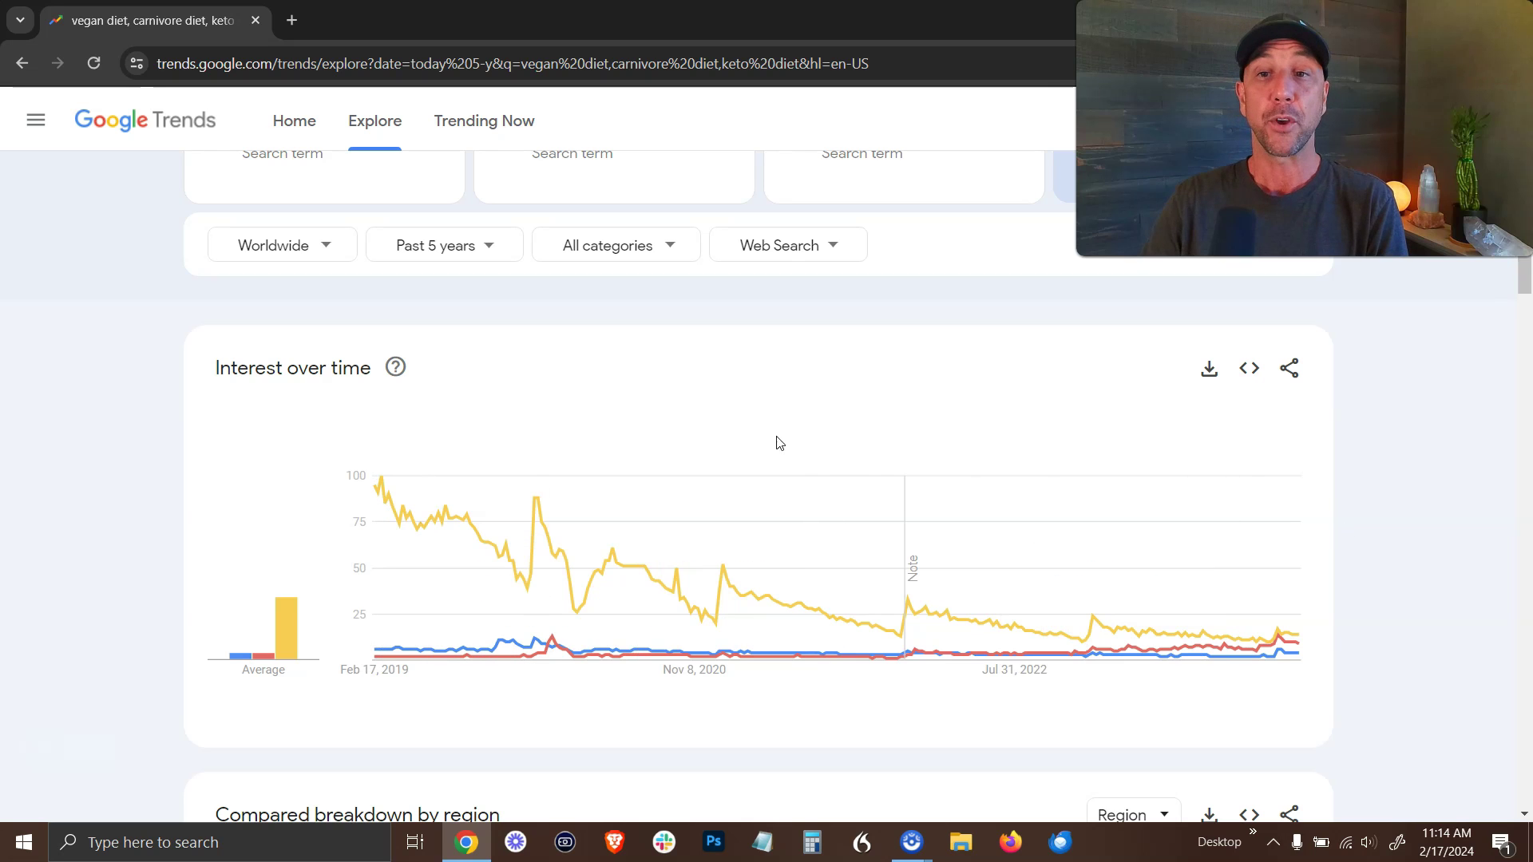
Remove keto diet from the comparison and inspect the recent carnivore diet peak on the interest over time chart.
{"action": "scroll", "coordinate": [745, 501], "scroll_direction": "up", "scroll_amount": 1}
{"action": "scroll", "coordinate": [745, 501], "scroll_direction": "up", "scroll_amount": 1}
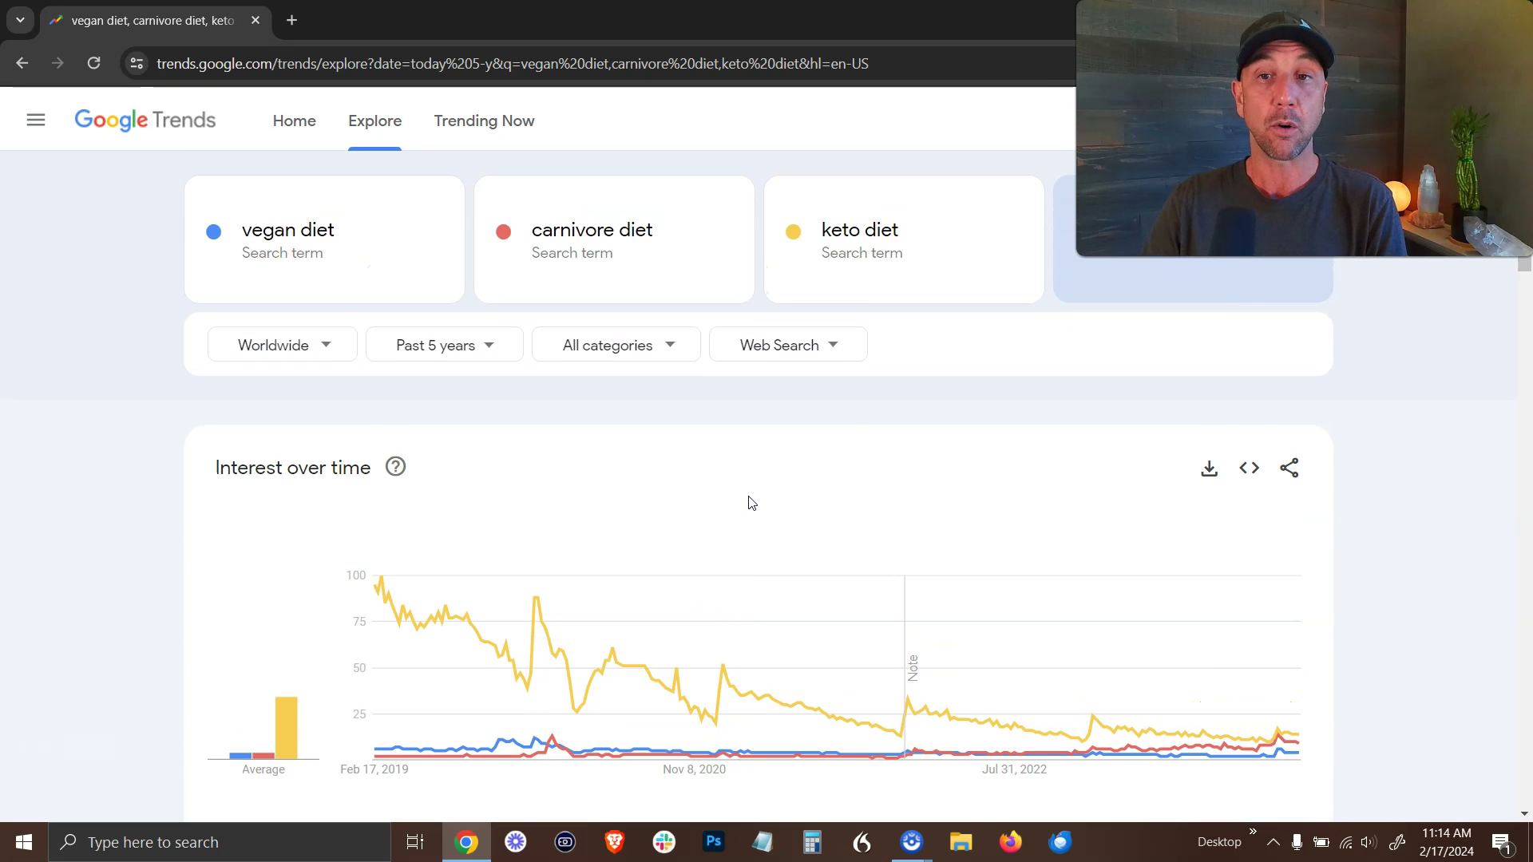
{"action": "left_click", "coordinate": [1014, 241]}
{"action": "left_click", "coordinate": [928, 243]}
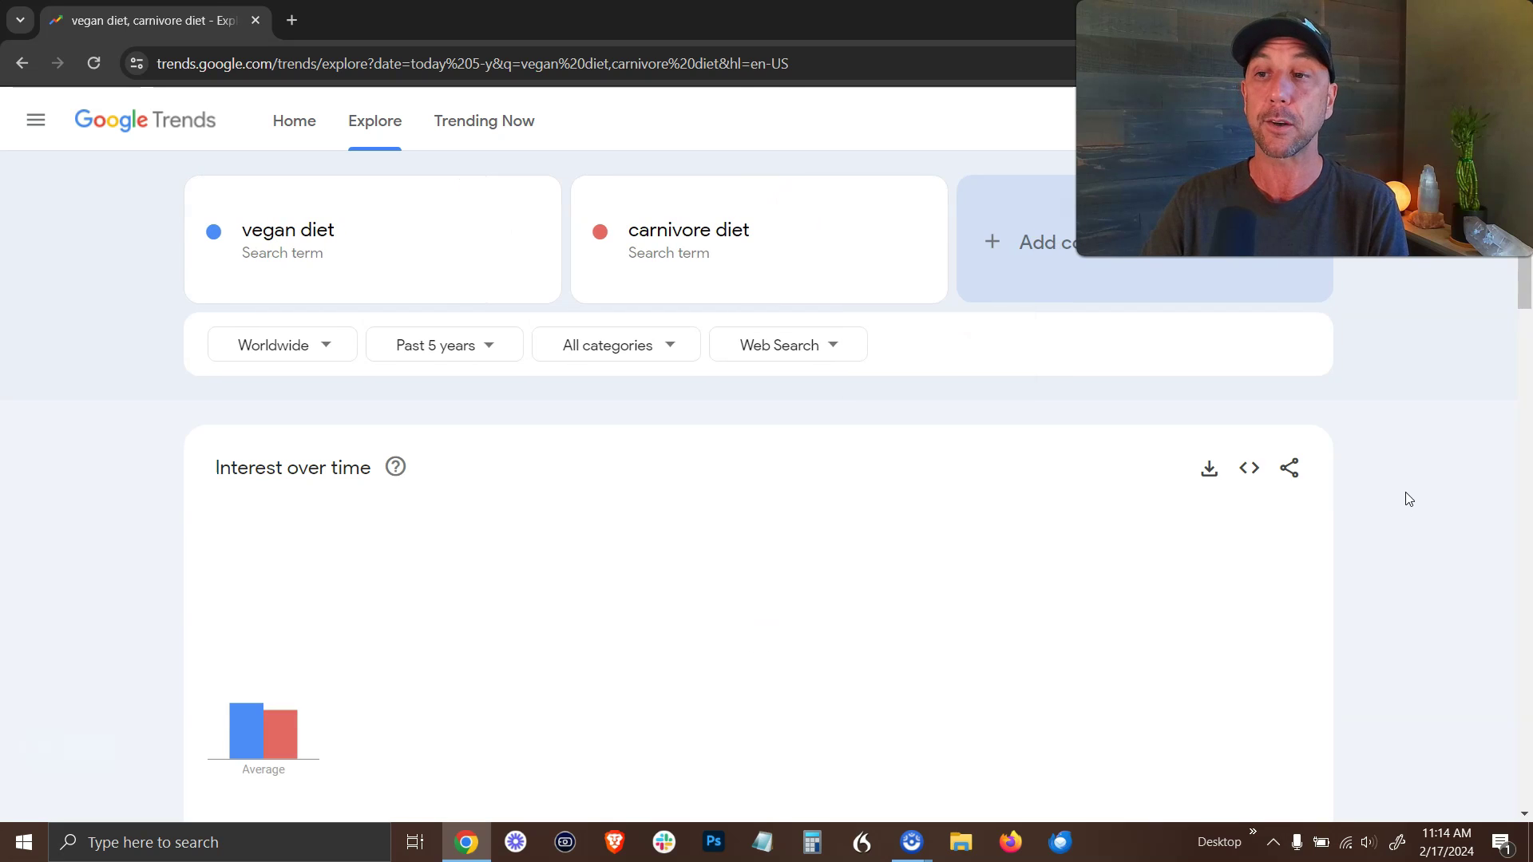
{"action": "scroll", "coordinate": [1474, 471], "scroll_direction": "down", "scroll_amount": 1}
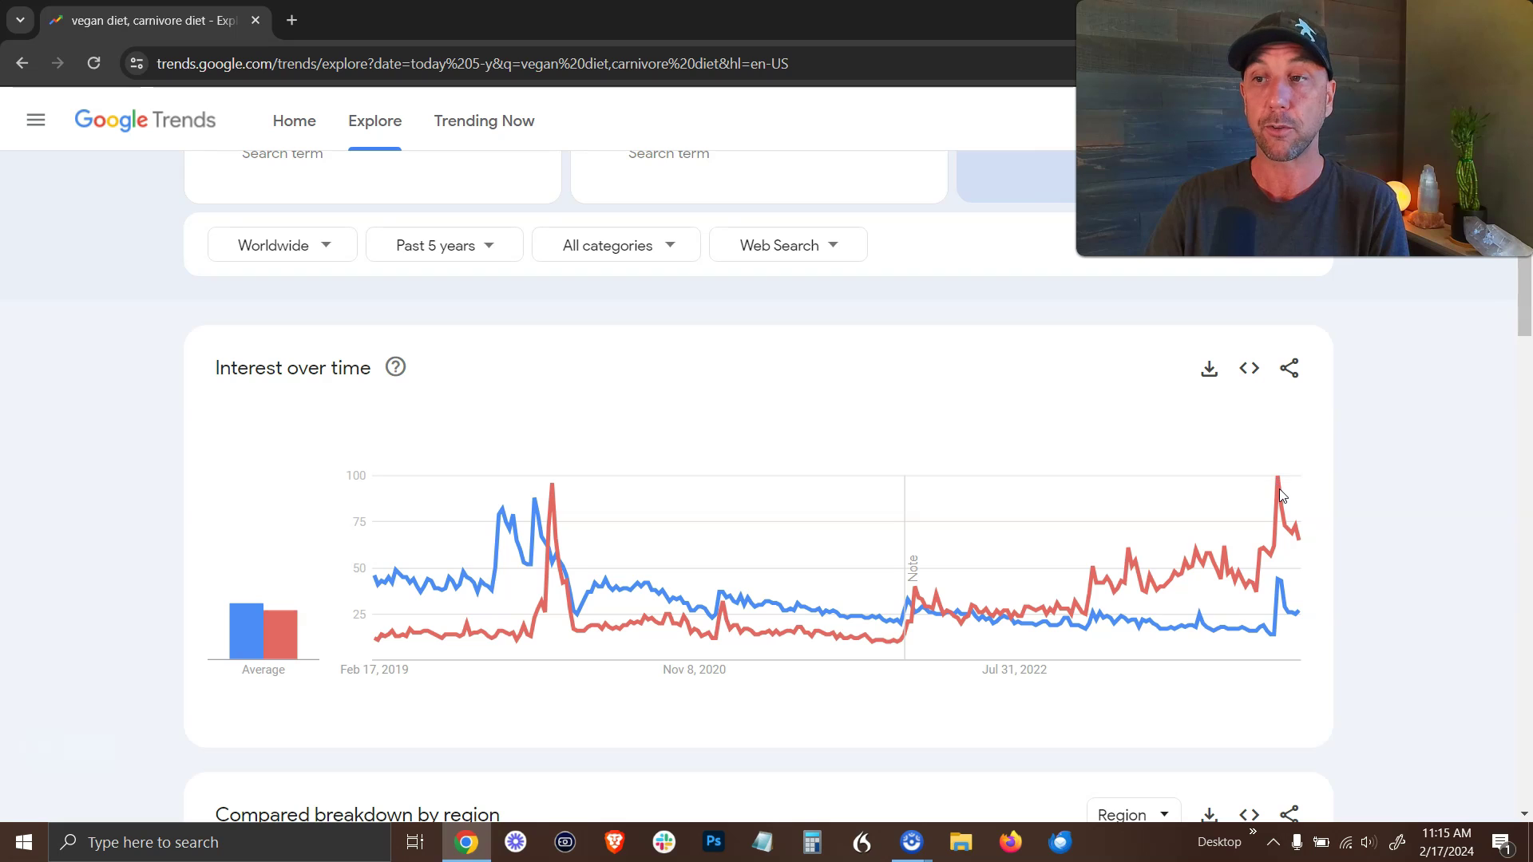
{"action": "mouse_move", "coordinate": [1278, 511]}
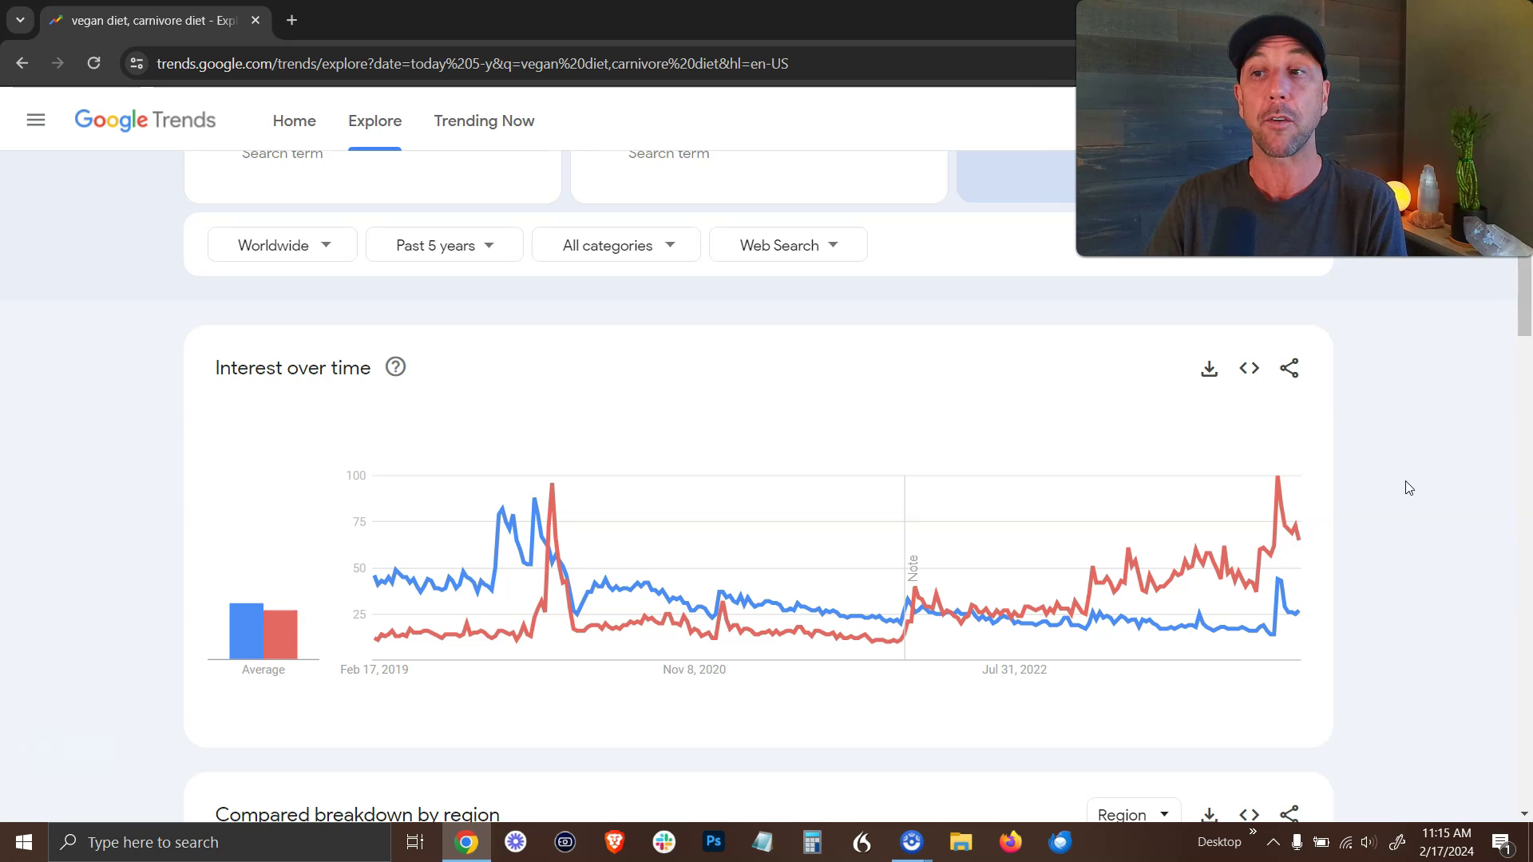
Compare the search terms "hiit workout" and "bodyweight workout" and inspect their interest over time.
{"action": "scroll", "coordinate": [1413, 489], "scroll_direction": "up", "scroll_amount": 1}
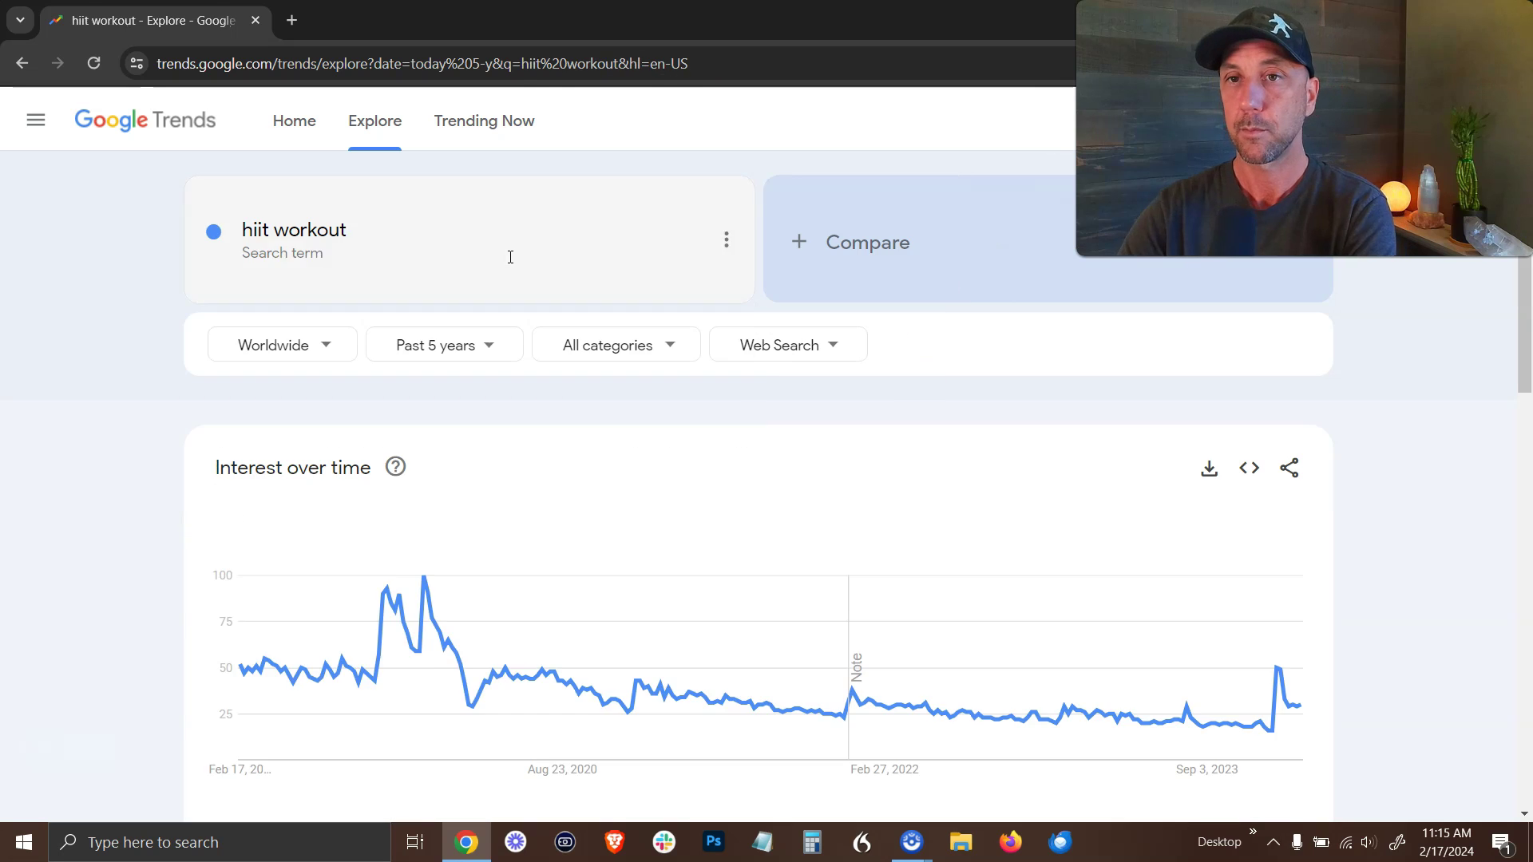
{"action": "type", "text": "bodyweight wor"}
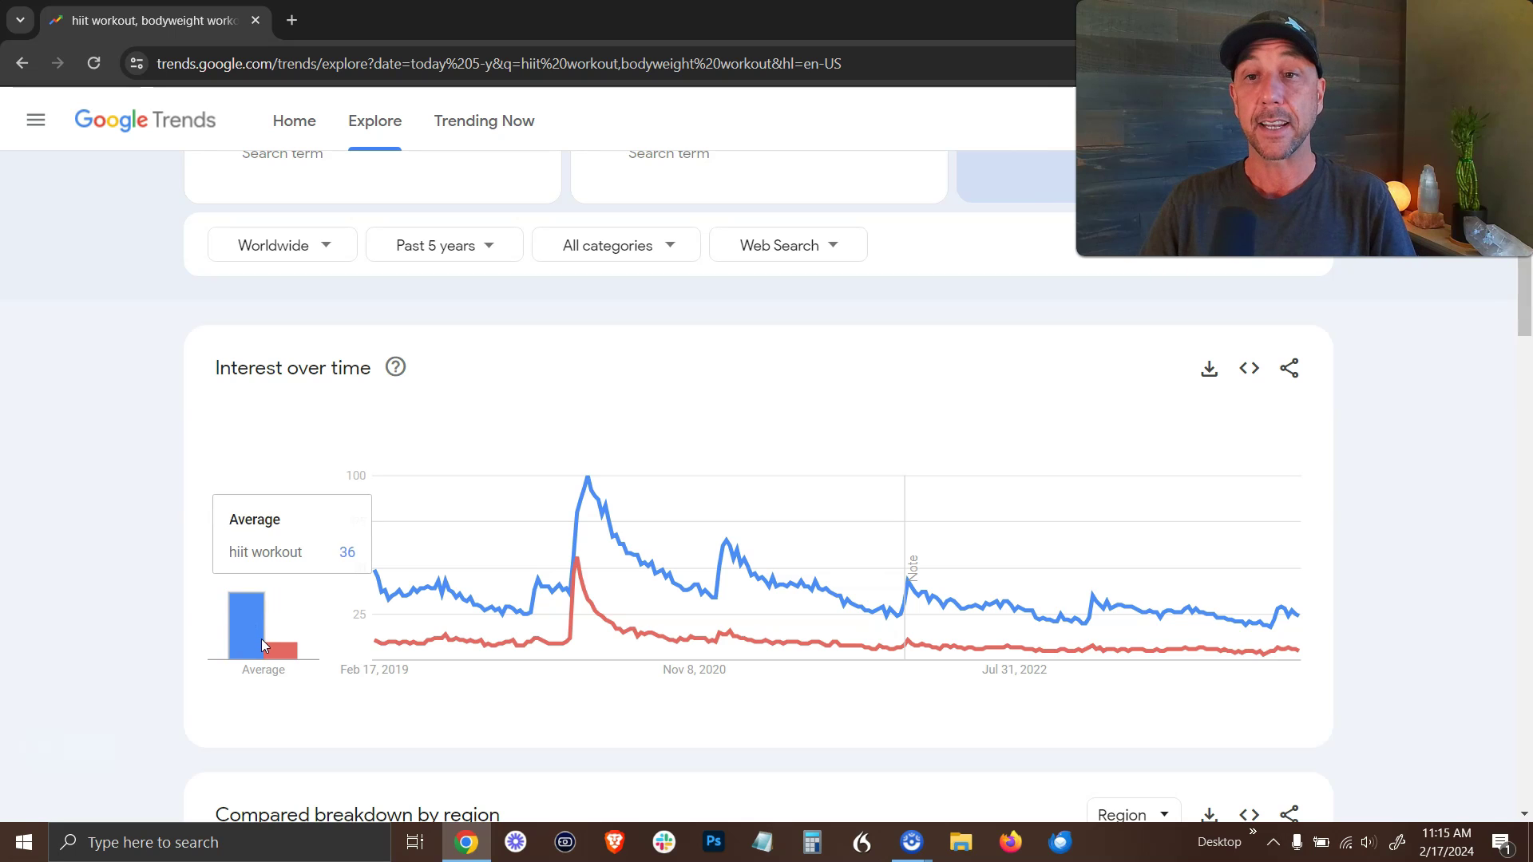
{"action": "scroll", "coordinate": [240, 319], "scroll_direction": "up", "scroll_amount": 1}
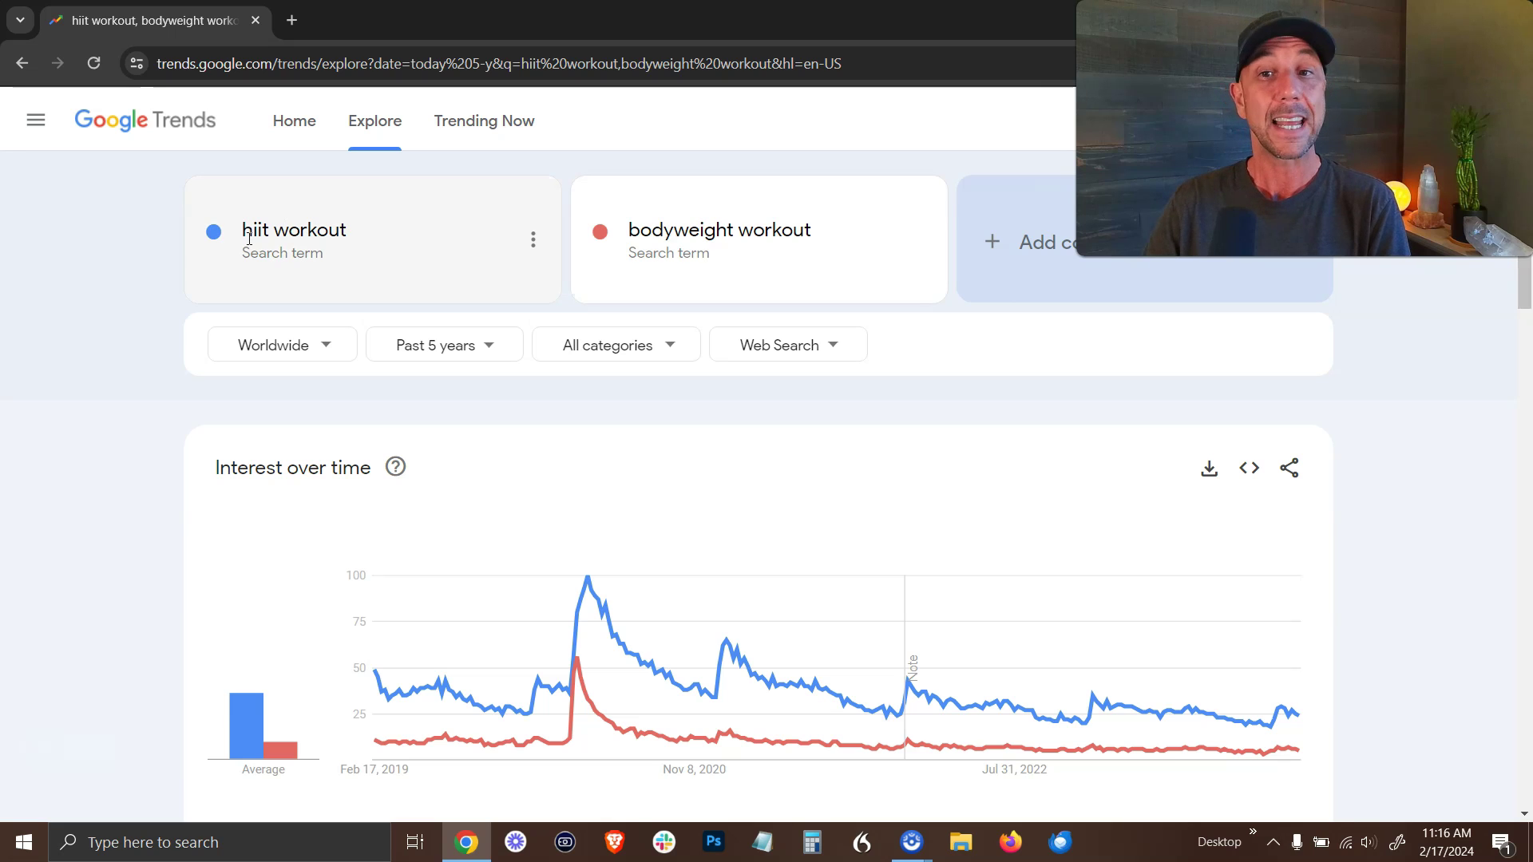
{"action": "mouse_move", "coordinate": [1289, 720]}
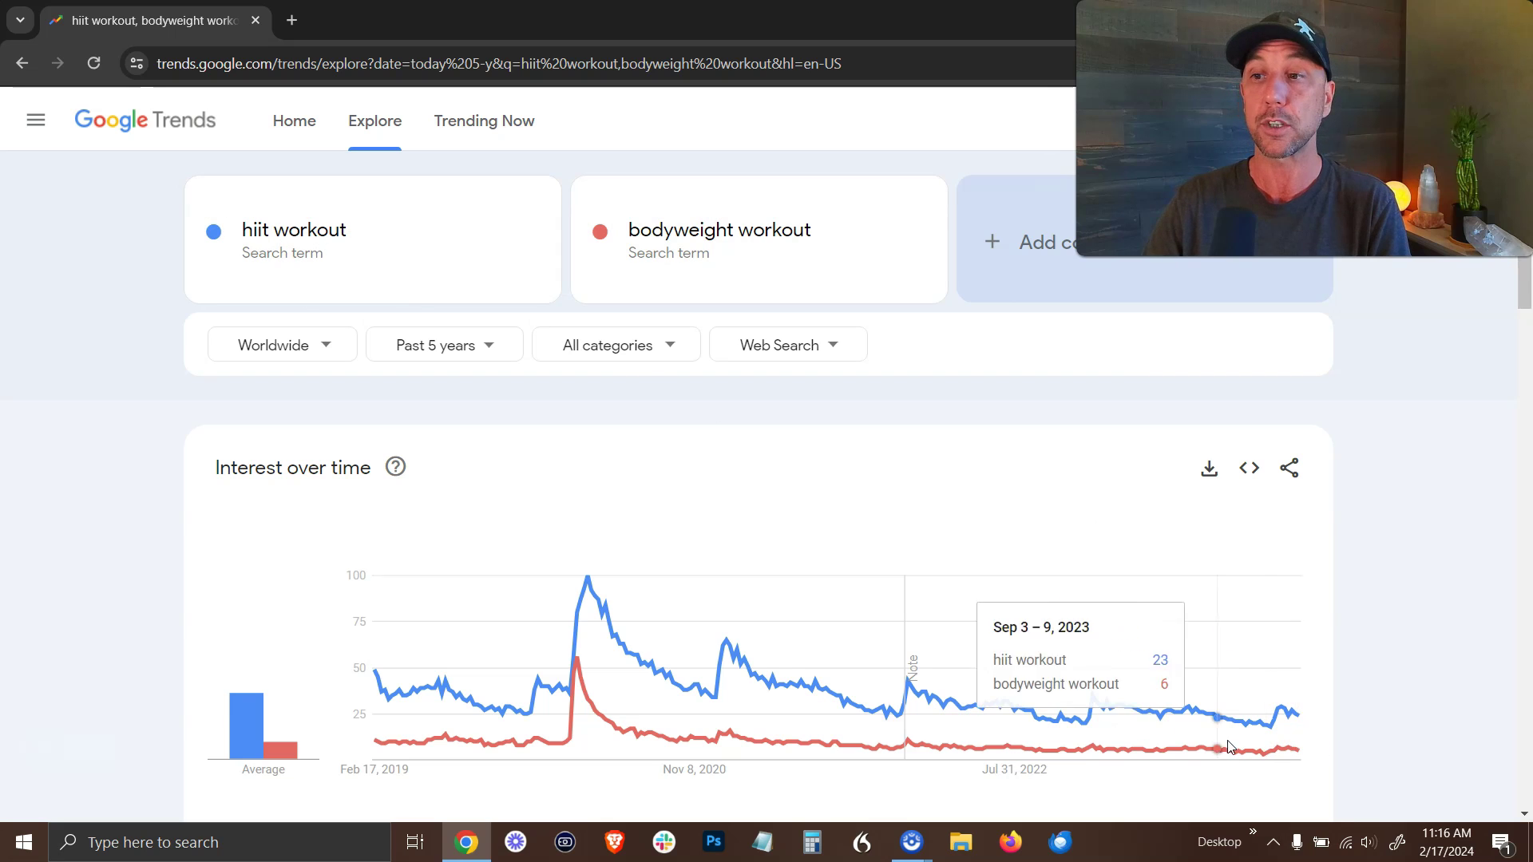
{"action": "scroll", "coordinate": [1429, 570], "scroll_direction": "down", "scroll_amount": 2}
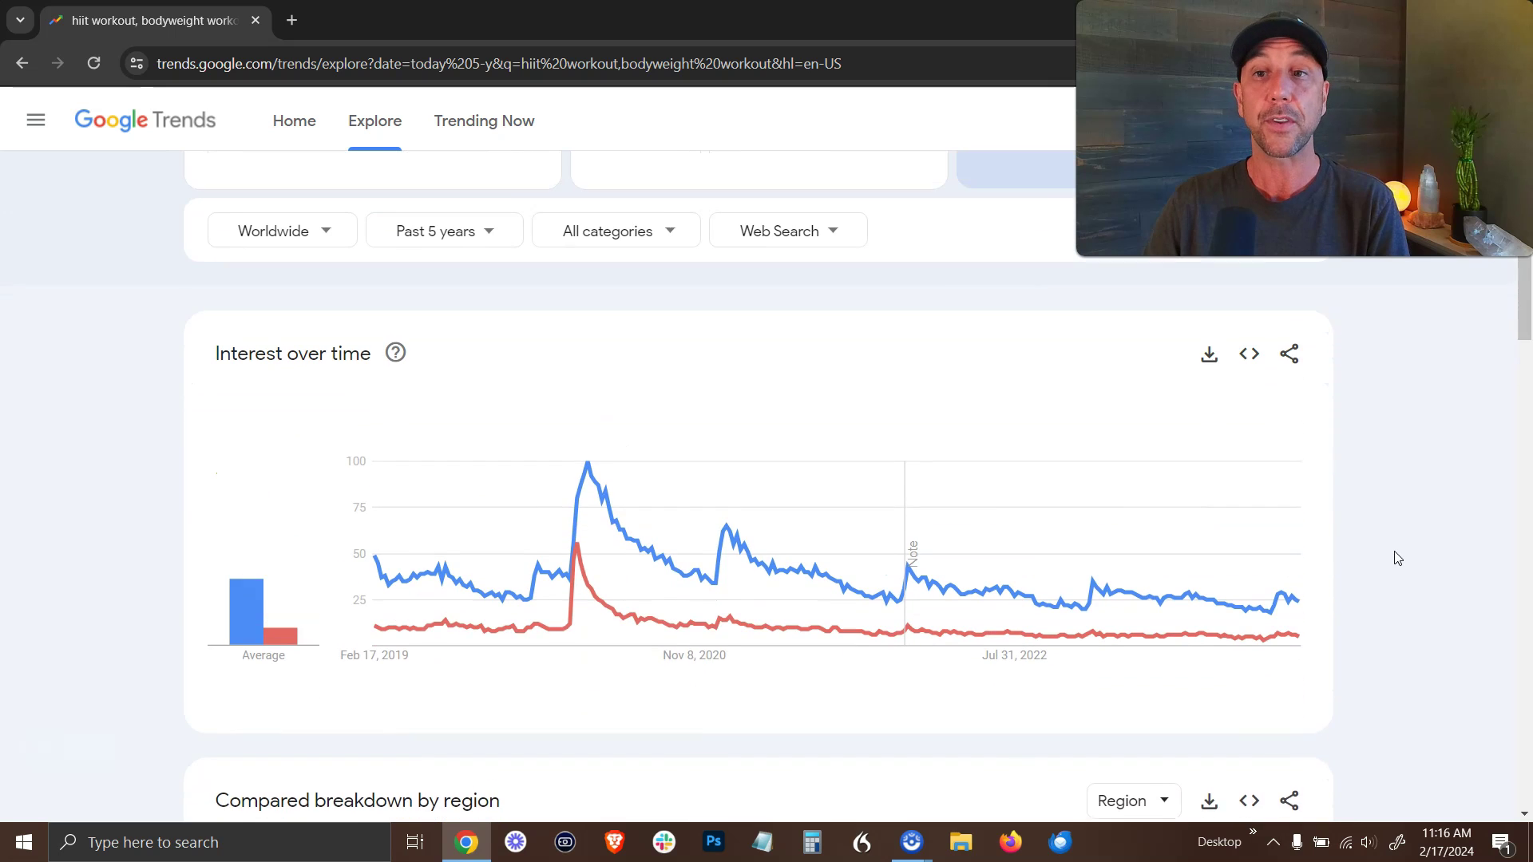
Change the workout comparison's region to United States.
{"action": "scroll", "coordinate": [708, 548], "scroll_direction": "up", "scroll_amount": 1}
{"action": "left_click", "coordinate": [298, 345]}
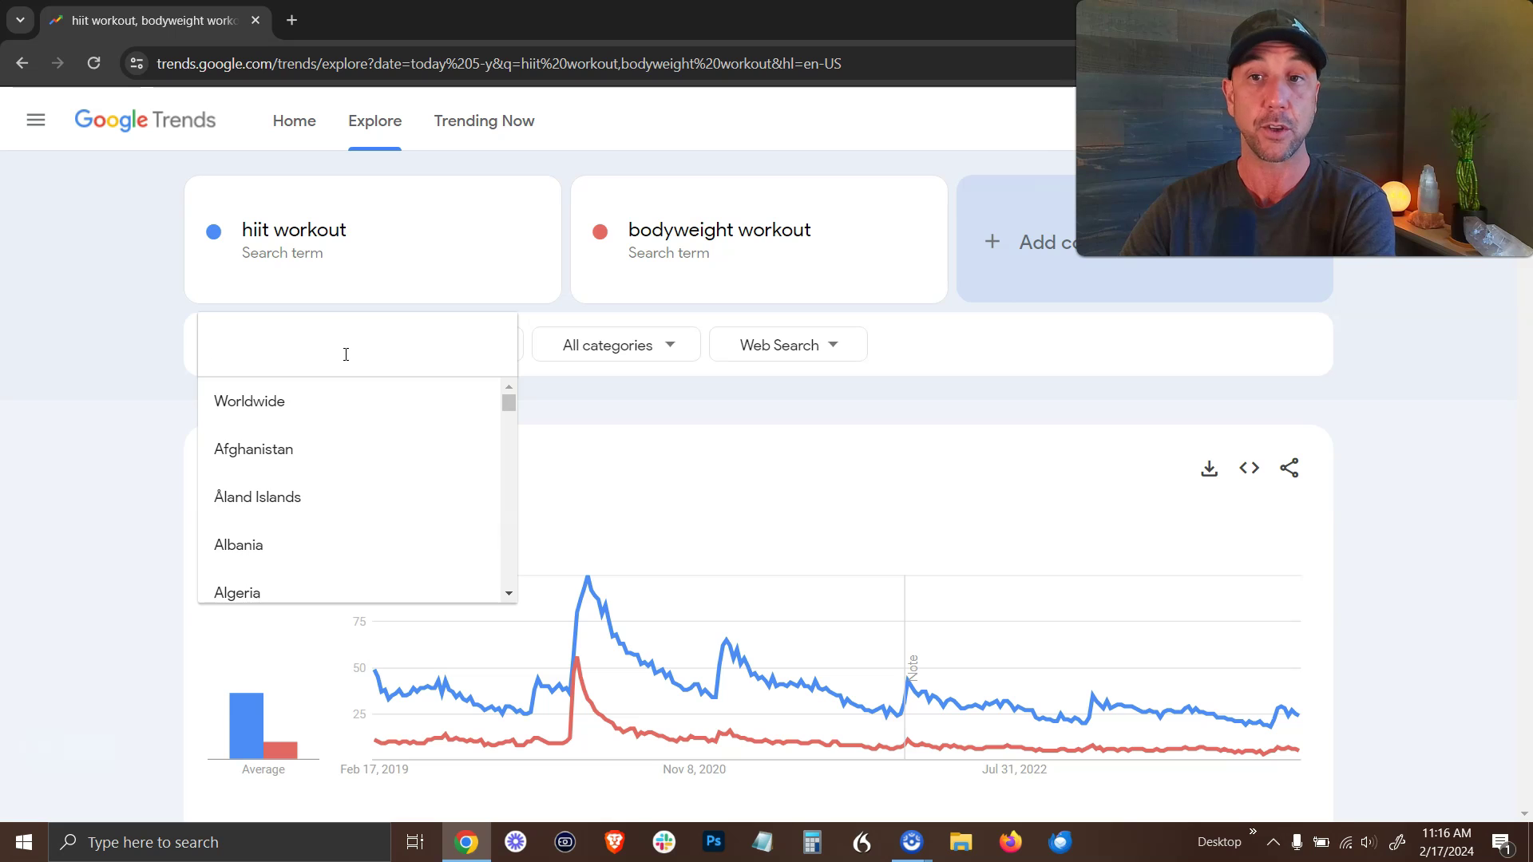
{"action": "type", "text": "united s"}
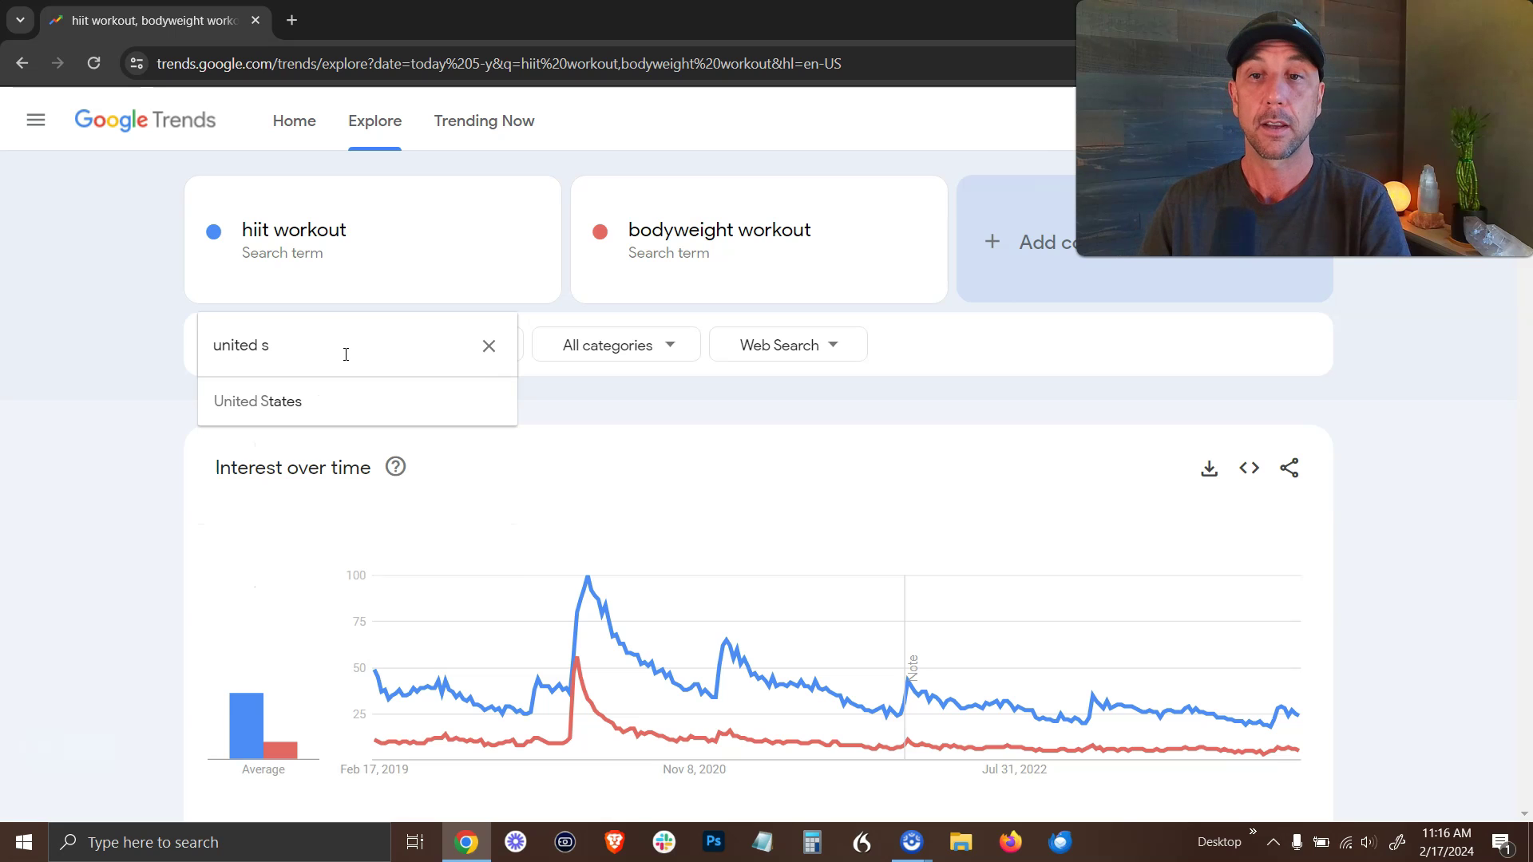
{"action": "left_click", "coordinate": [261, 401]}
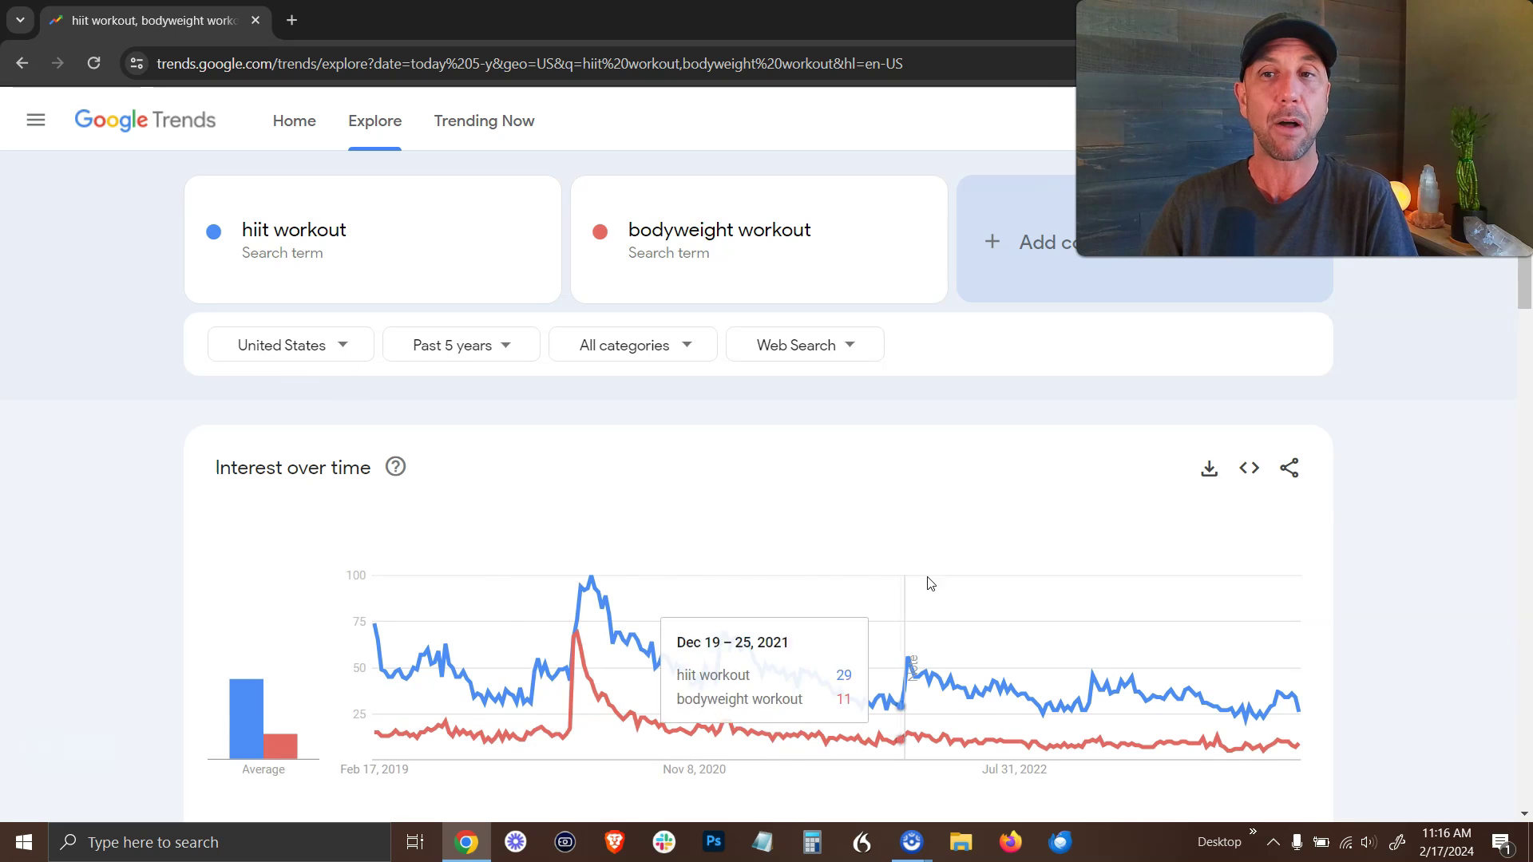
Review the compared breakdown by subregion and the rising related queries for hiit workout and bodyweight workout.
{"action": "scroll", "coordinate": [1085, 483], "scroll_direction": "down", "scroll_amount": 2}
{"action": "scroll", "coordinate": [1086, 483], "scroll_direction": "down", "scroll_amount": 7}
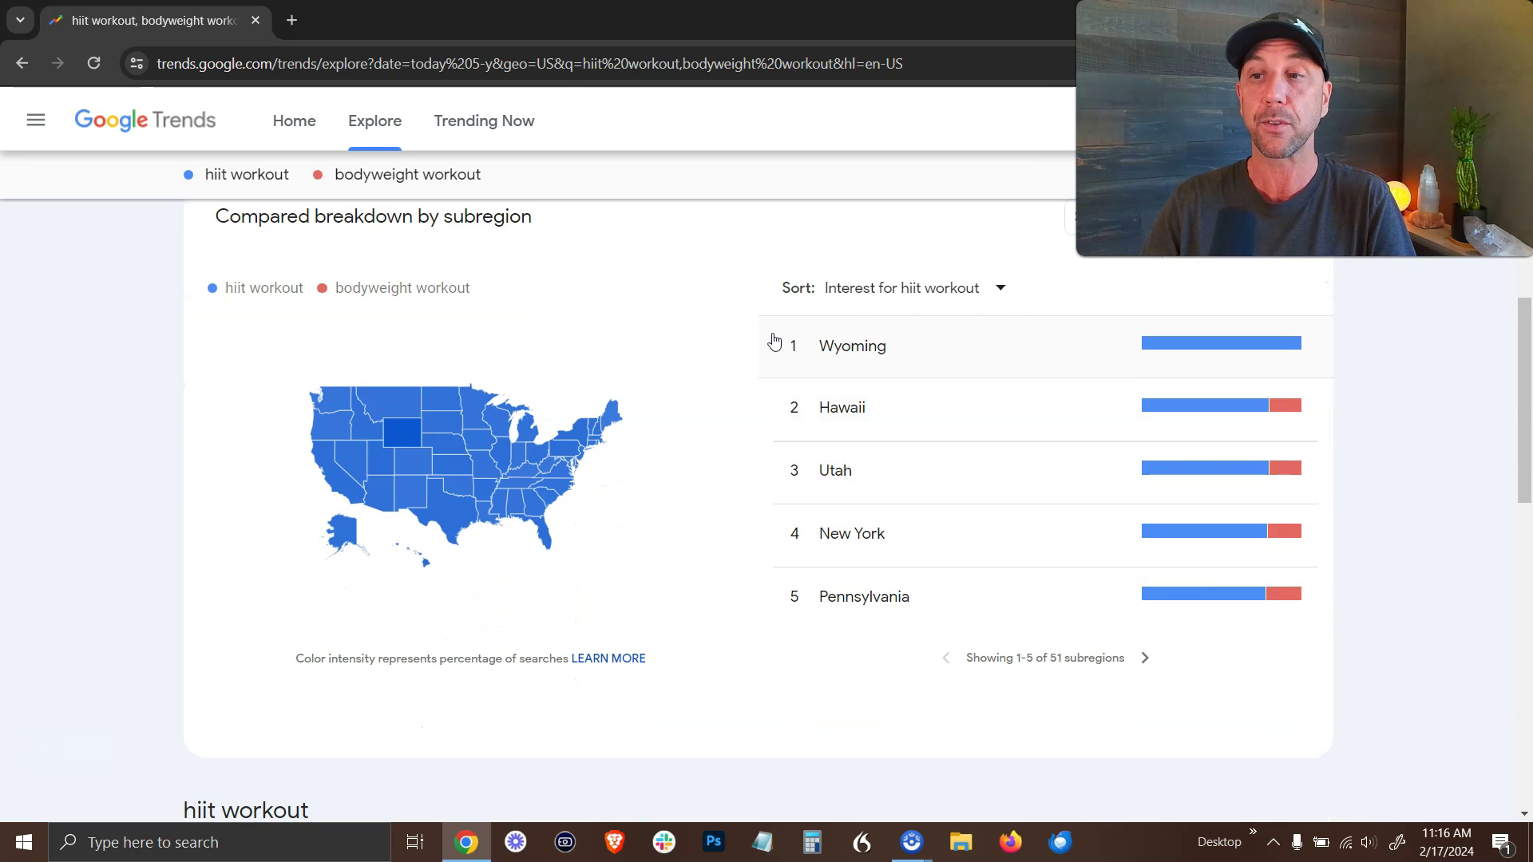
{"action": "scroll", "coordinate": [773, 342], "scroll_direction": "down", "scroll_amount": 9}
{"action": "scroll", "coordinate": [765, 370], "scroll_direction": "up", "scroll_amount": 1}
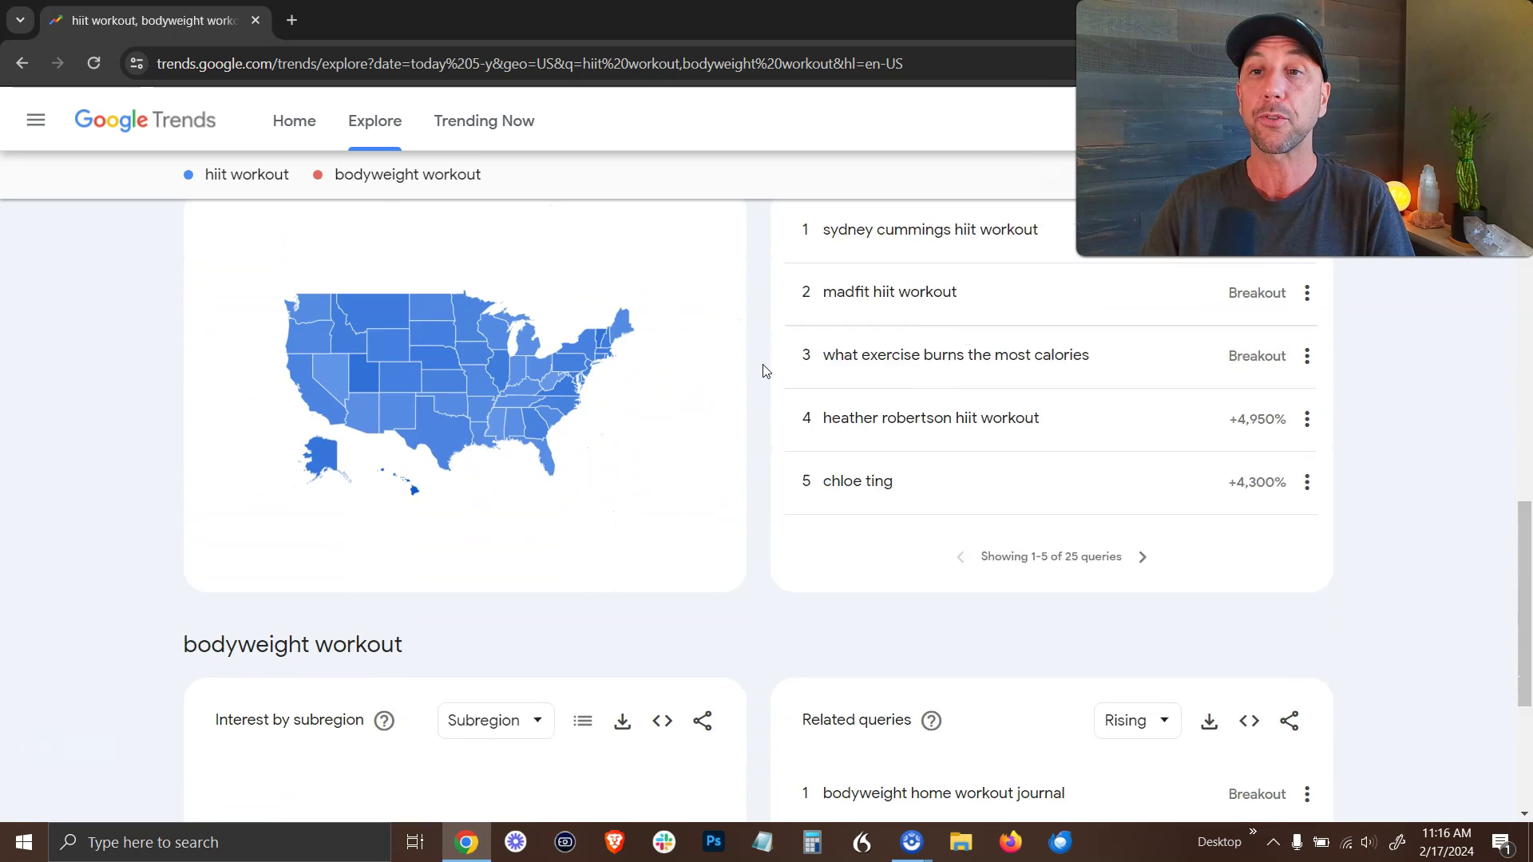
{"action": "scroll", "coordinate": [765, 370], "scroll_direction": "up", "scroll_amount": 2}
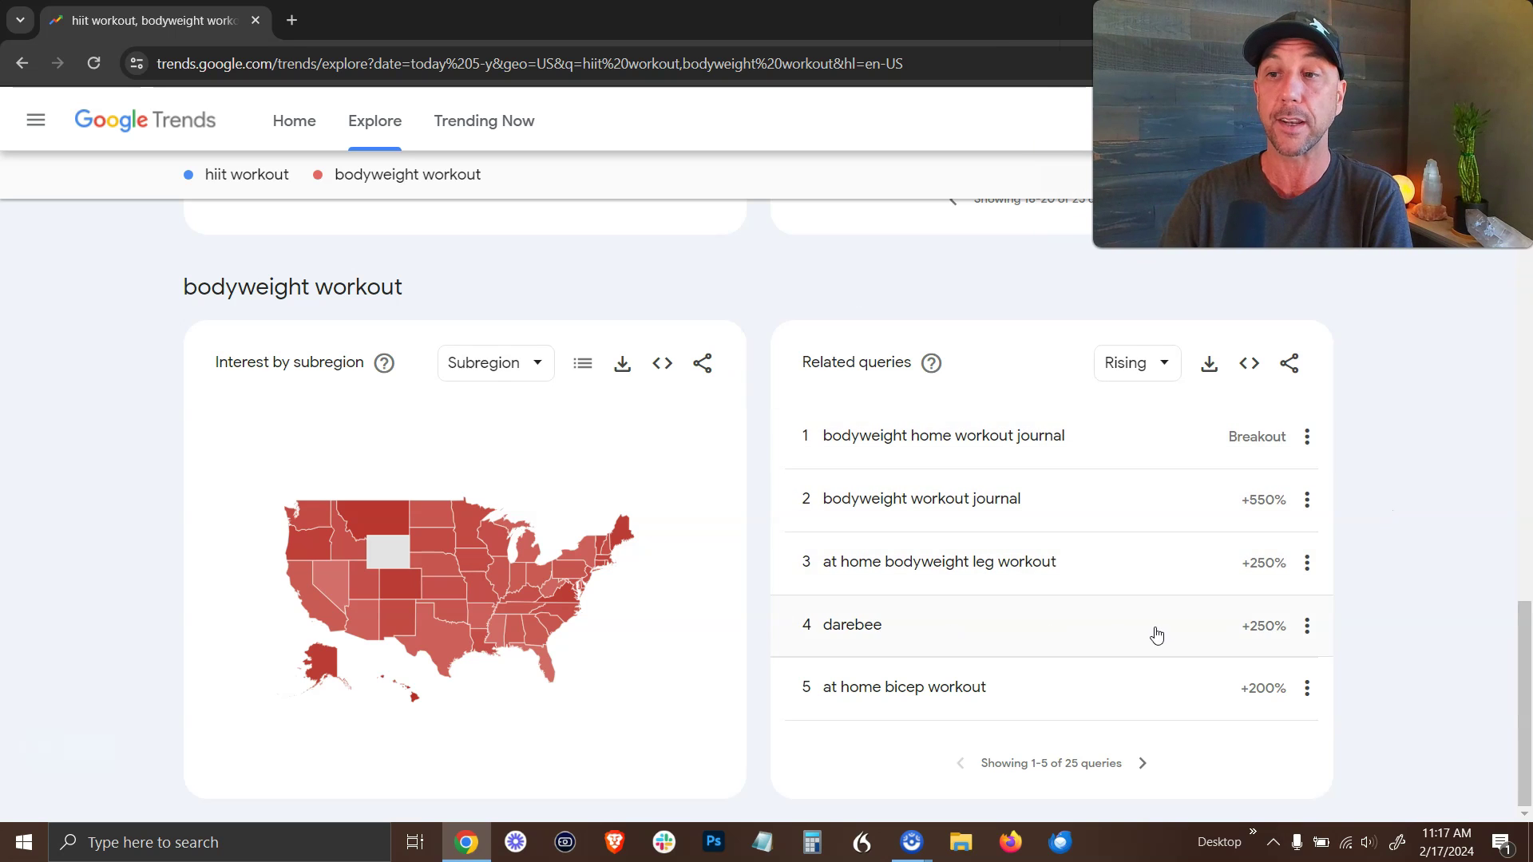
Remove bodyweight workout from the comparison, keeping only the hiit workout search term.
{"action": "scroll", "coordinate": [1153, 630], "scroll_direction": "up", "scroll_amount": 10}
{"action": "scroll", "coordinate": [1152, 619], "scroll_direction": "up", "scroll_amount": 9}
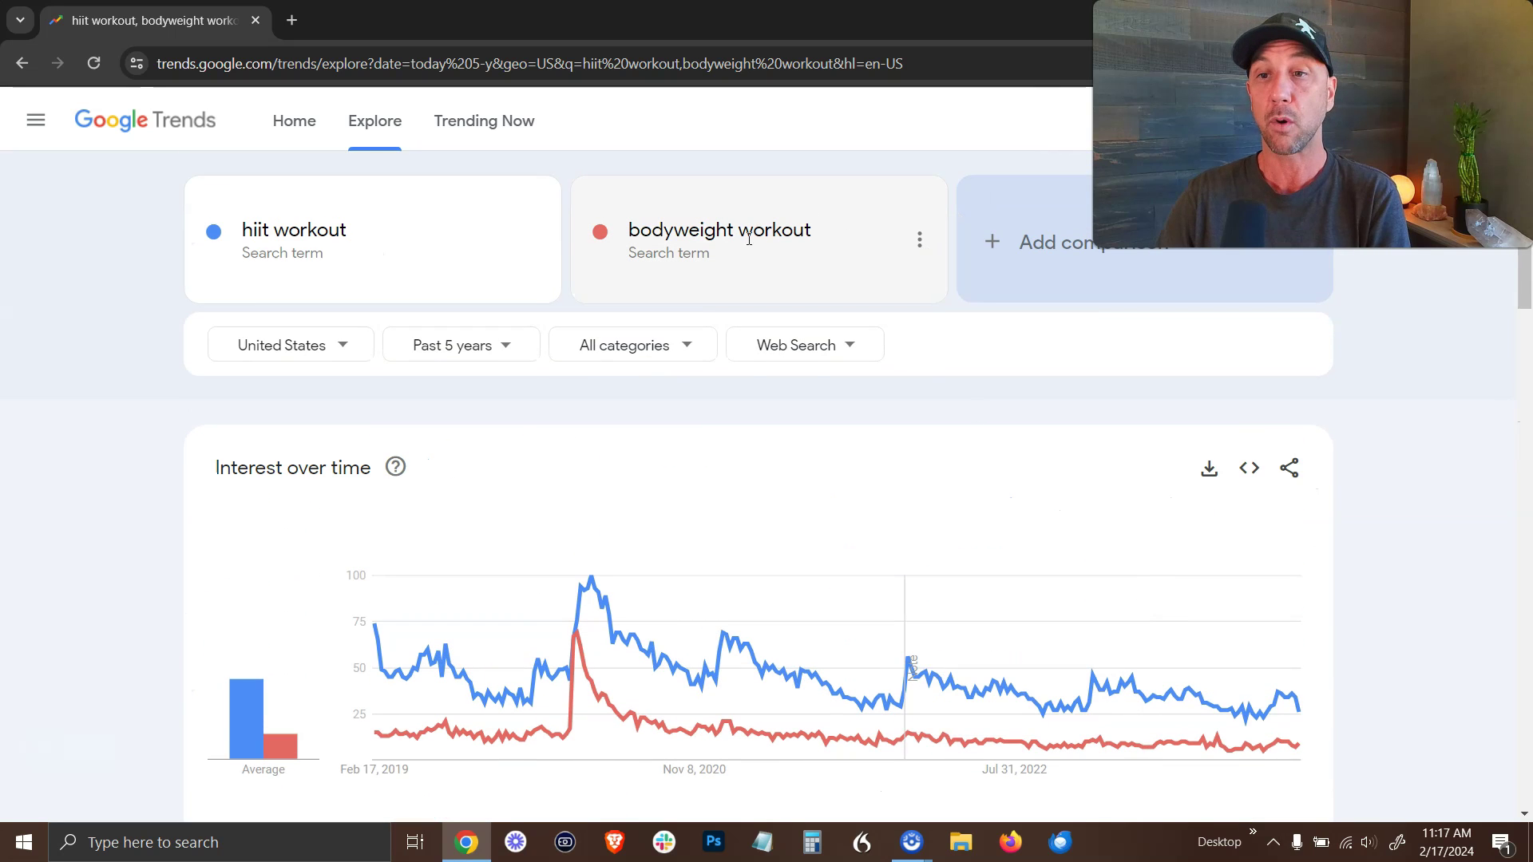
{"action": "left_click", "coordinate": [920, 240]}
{"action": "left_click", "coordinate": [831, 236]}
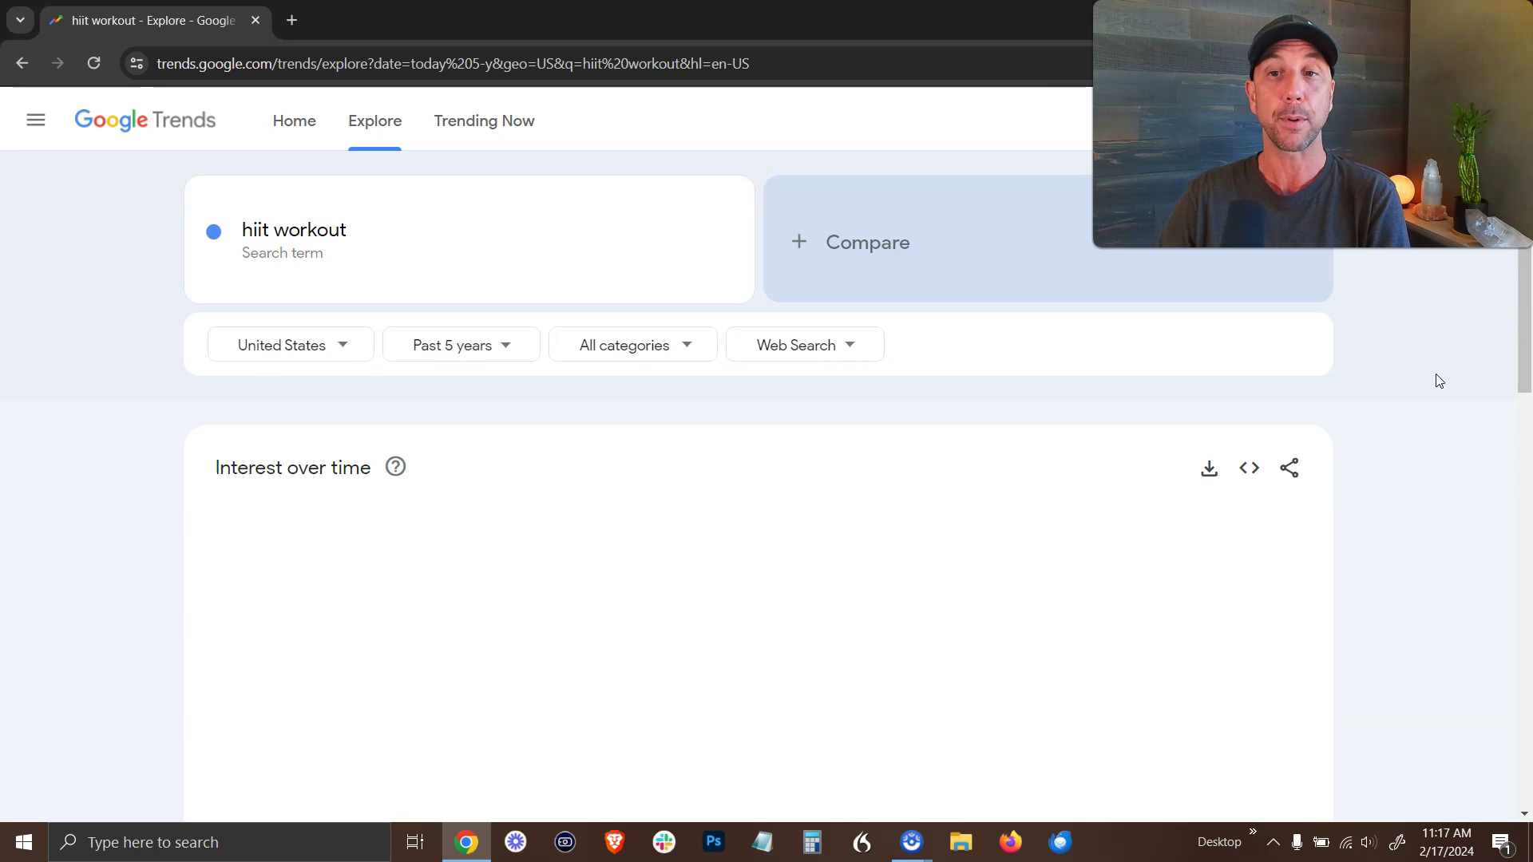
Page through the rising related topics and related queries for hiit workout.
{"action": "scroll", "coordinate": [1435, 373], "scroll_direction": "down", "scroll_amount": 5}
{"action": "scroll", "coordinate": [1434, 371], "scroll_direction": "down", "scroll_amount": 8}
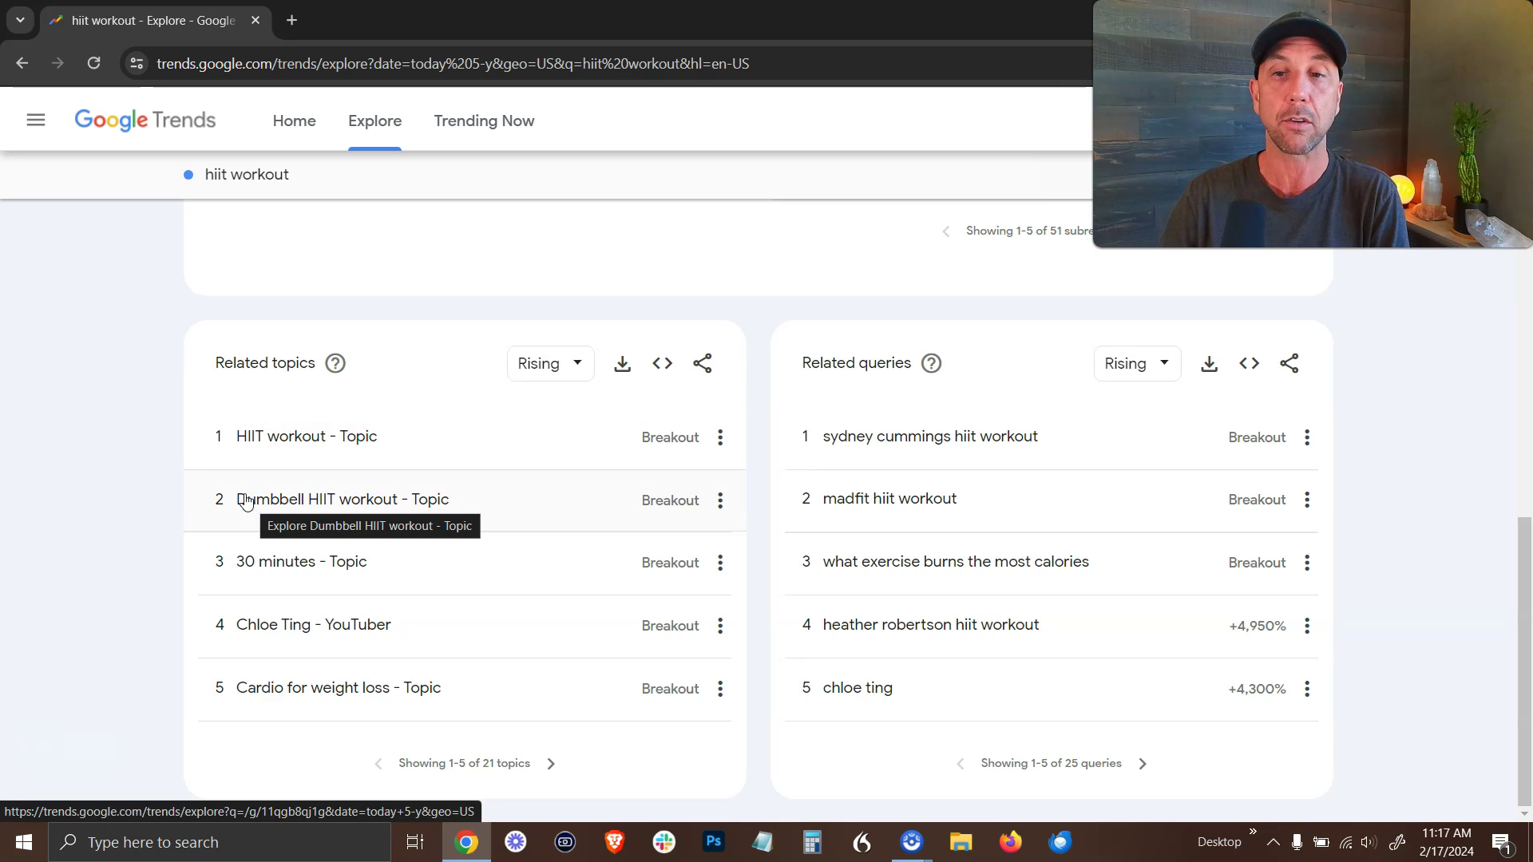
{"action": "left_click", "coordinate": [548, 764]}
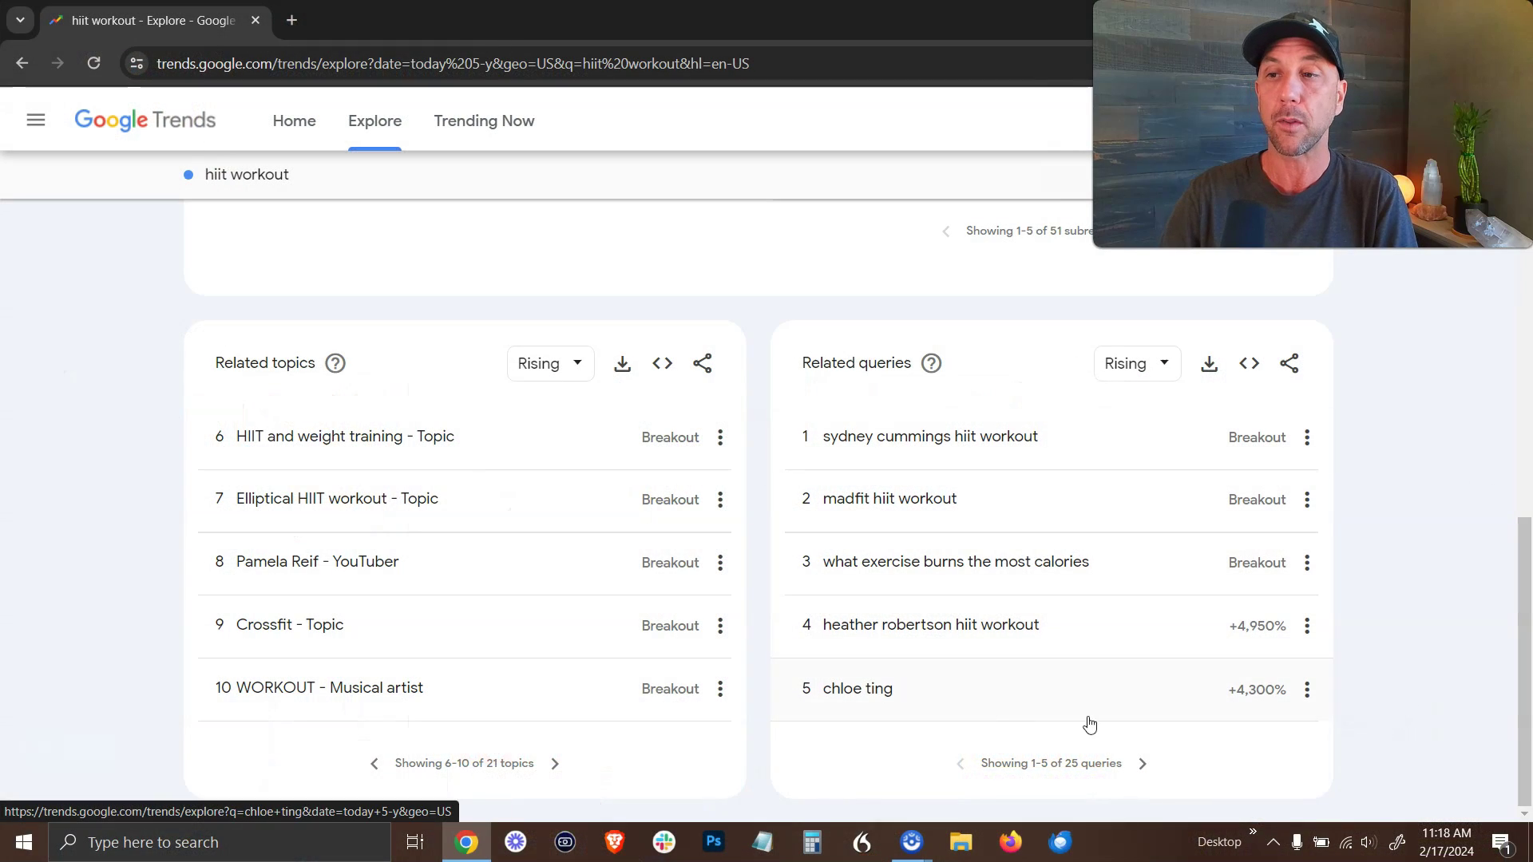
{"action": "left_click", "coordinate": [1142, 763]}
{"action": "left_click", "coordinate": [1144, 763]}
{"action": "left_click", "coordinate": [1146, 763]}
Replace the hiit workout search term with Bitcoin and inspect its highest peak and most recent point on the interest over time chart.
{"action": "scroll", "coordinate": [1441, 575], "scroll_direction": "up", "scroll_amount": 15}
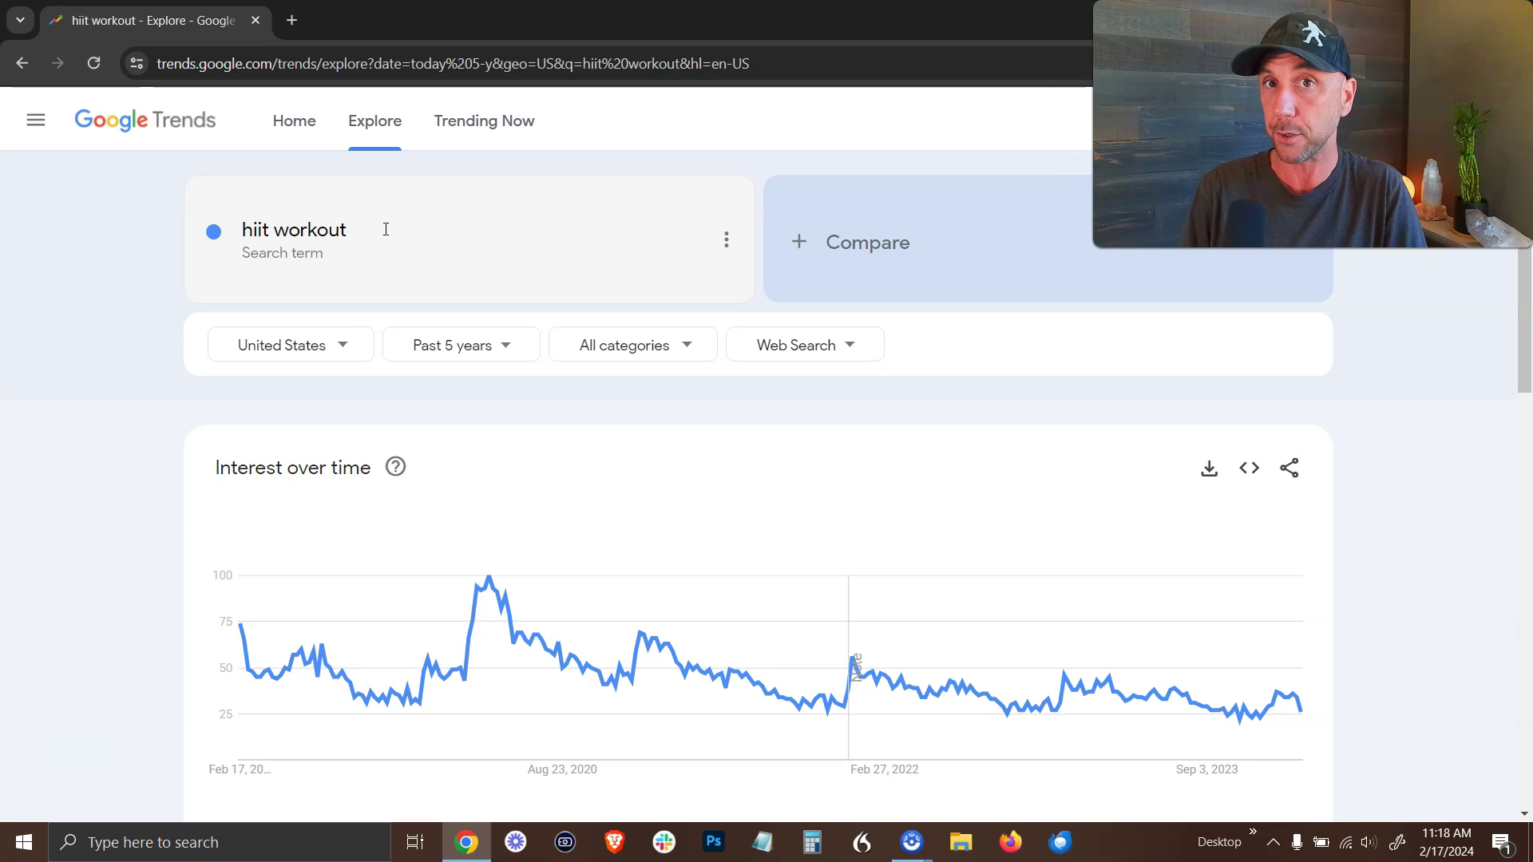
{"action": "left_click", "coordinate": [409, 222]}
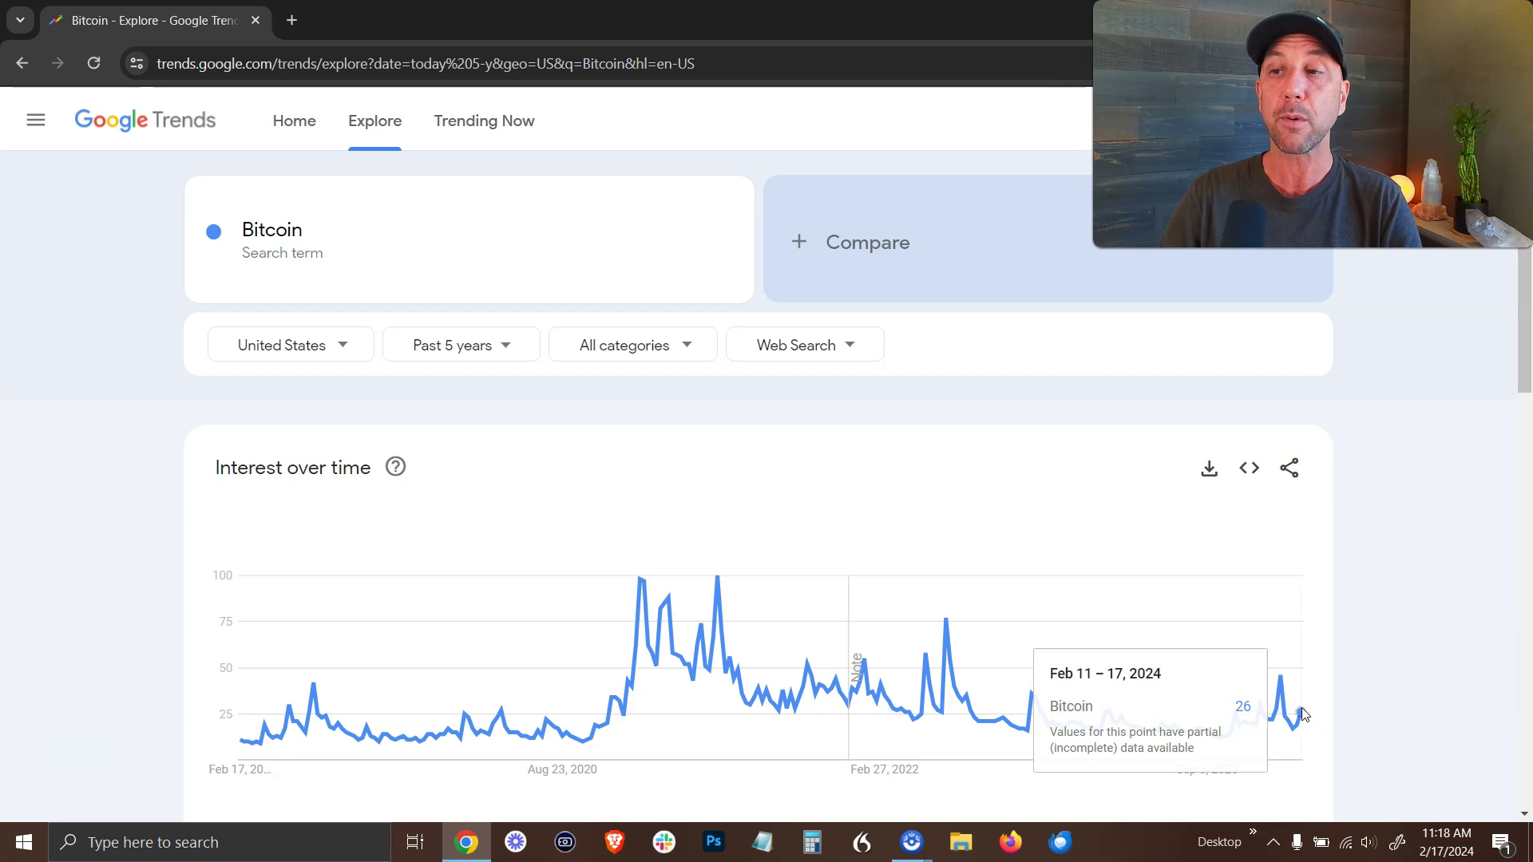
{"action": "mouse_move", "coordinate": [1300, 720]}
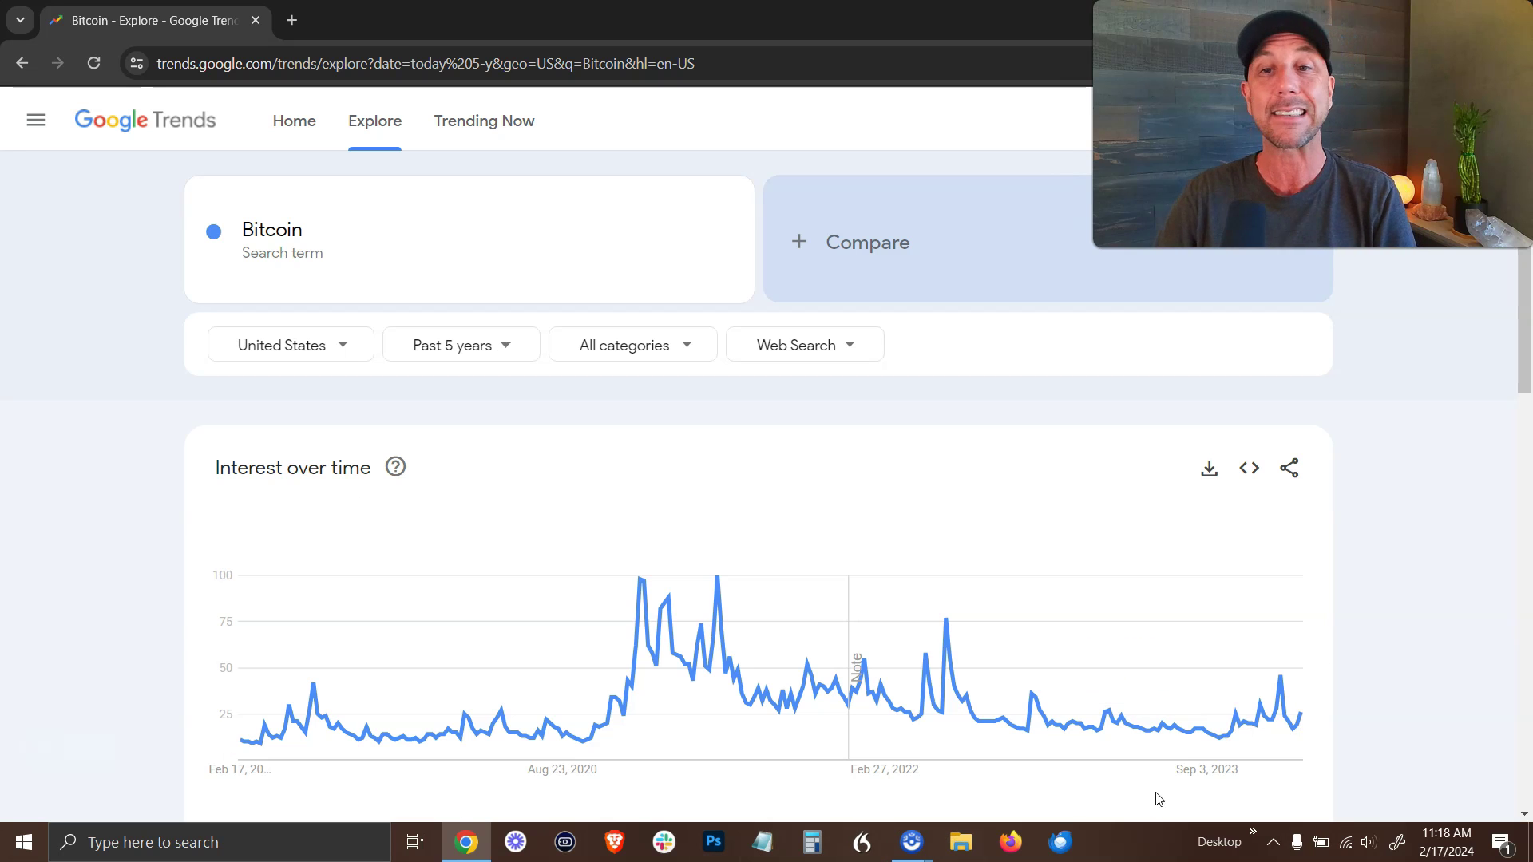
{"action": "scroll", "coordinate": [1358, 580], "scroll_direction": "down", "scroll_amount": 1}
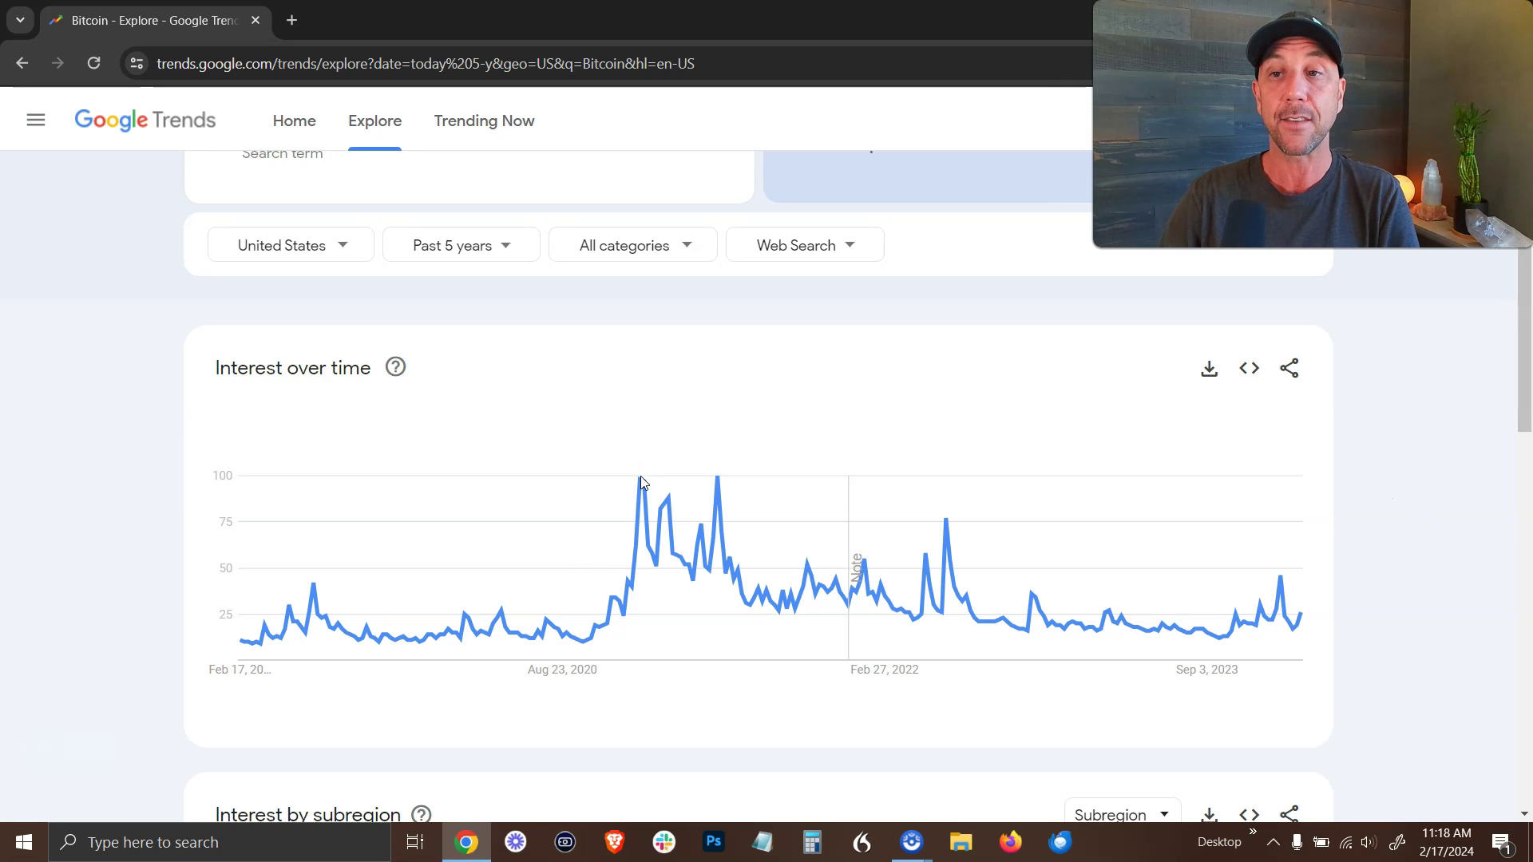
{"action": "mouse_move", "coordinate": [641, 483]}
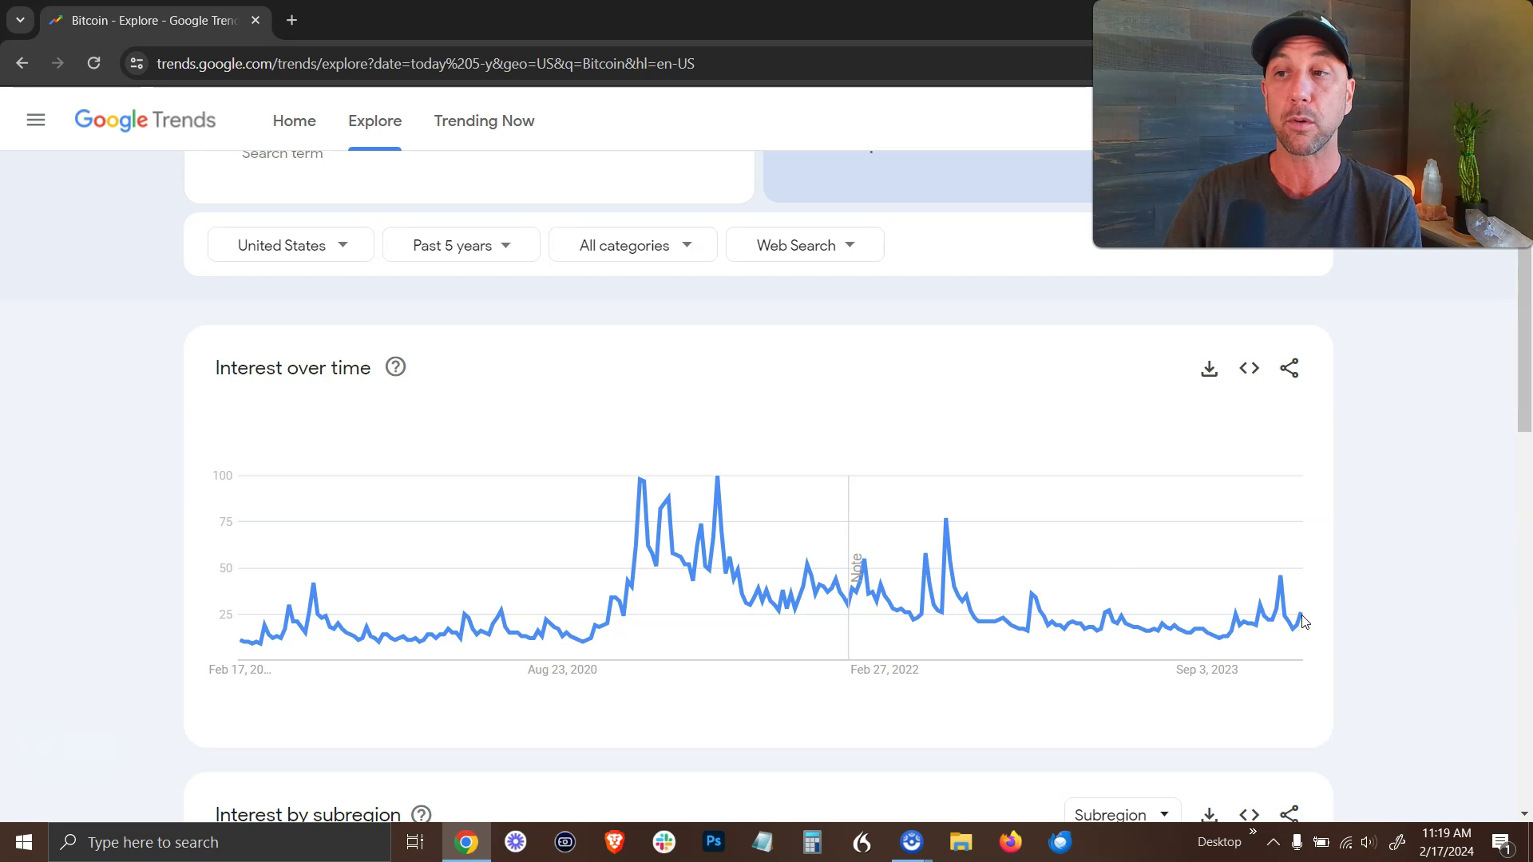
{"action": "mouse_move", "coordinate": [1305, 626]}
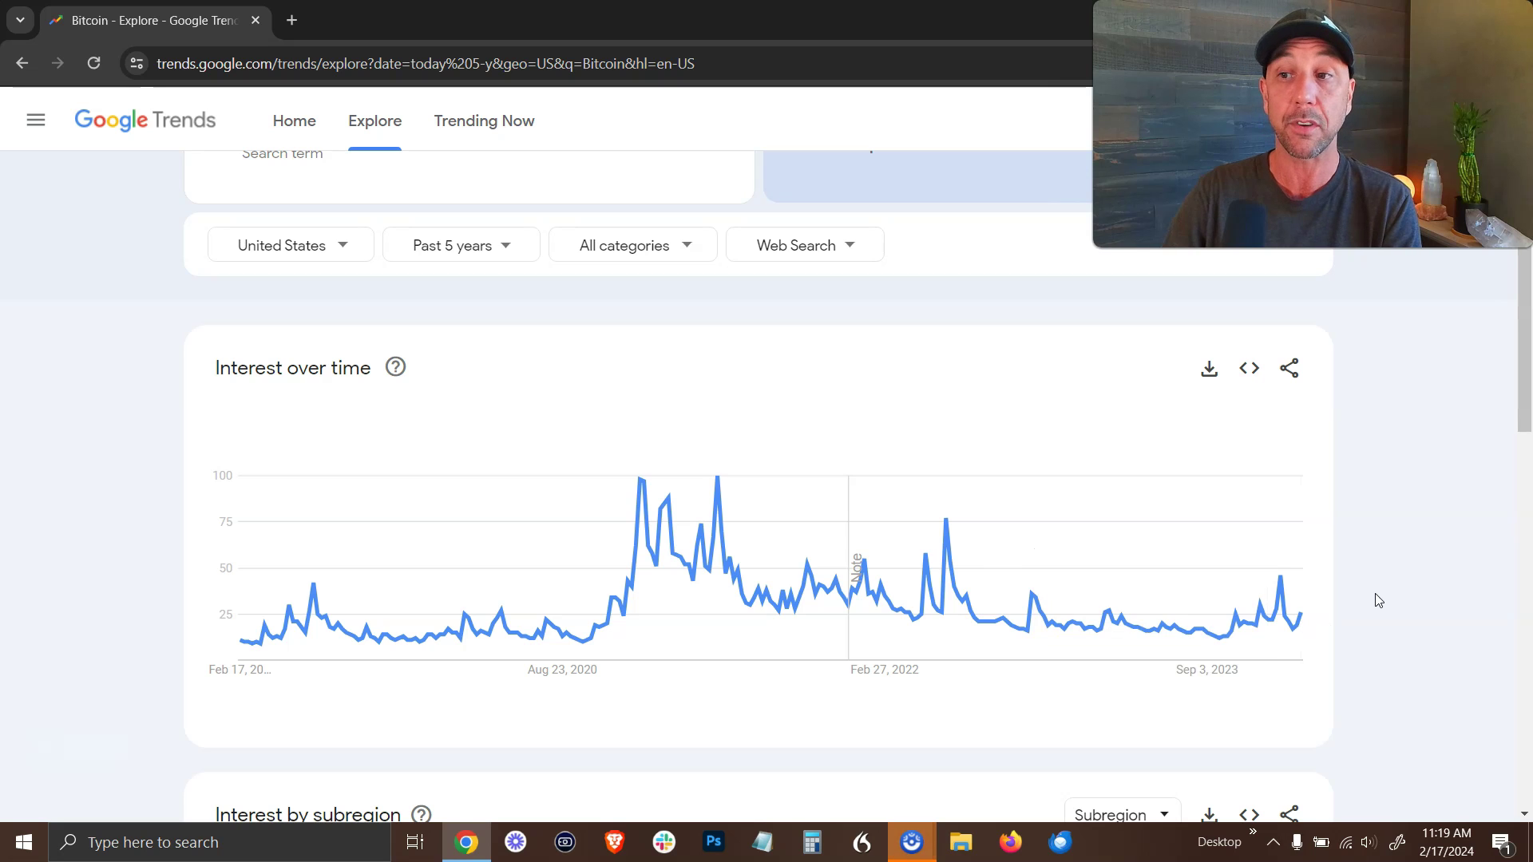
Add Ethereum and Solana as comparison terms to Bitcoin and inspect the recent end of all three lines on the chart.
{"action": "scroll", "coordinate": [1379, 599], "scroll_direction": "up", "scroll_amount": 1}
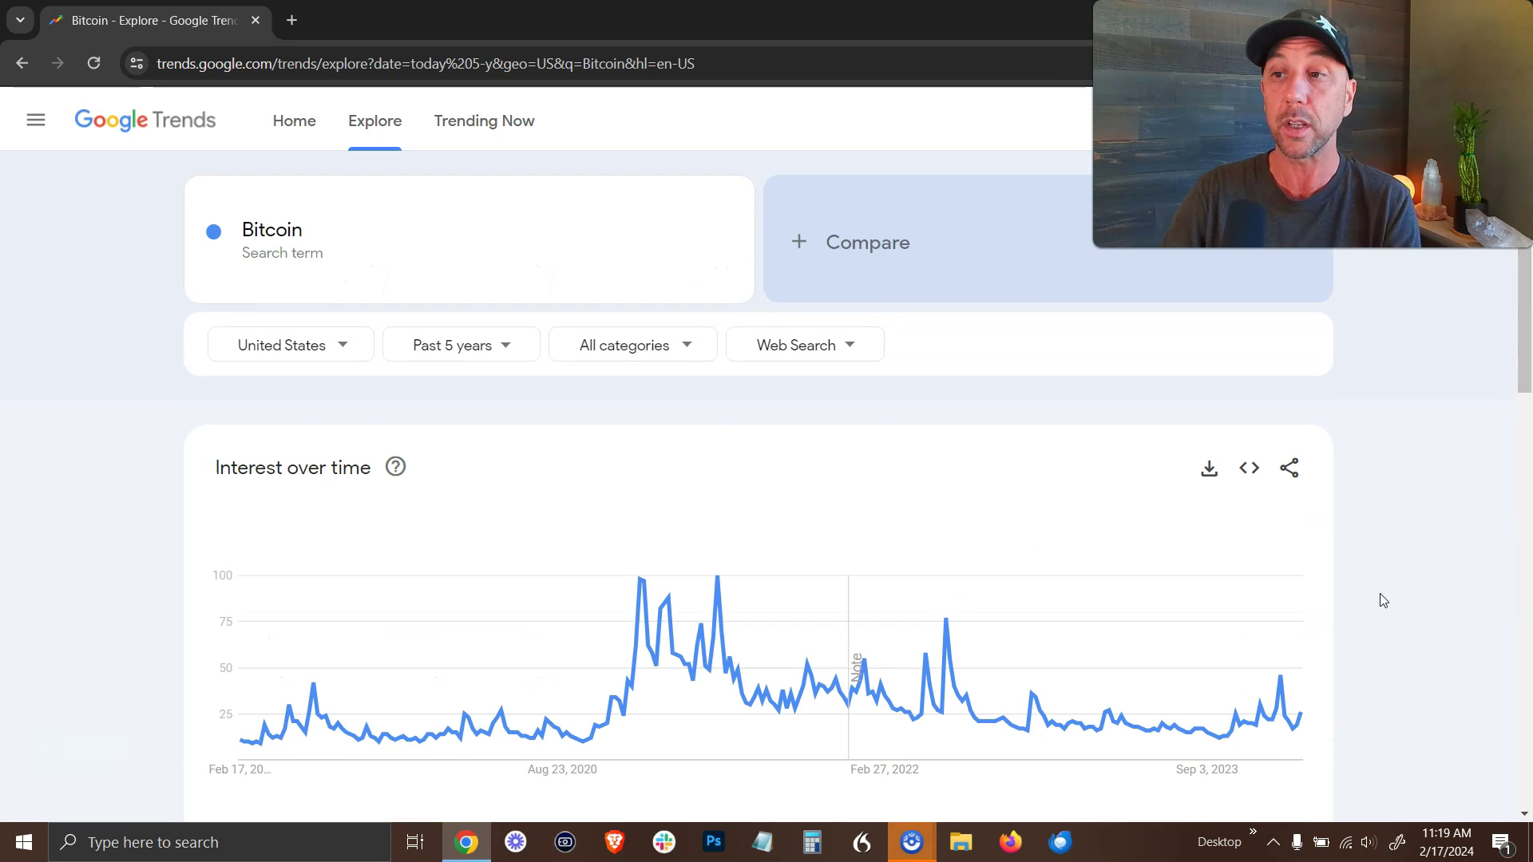
{"action": "left_click", "coordinate": [880, 259]}
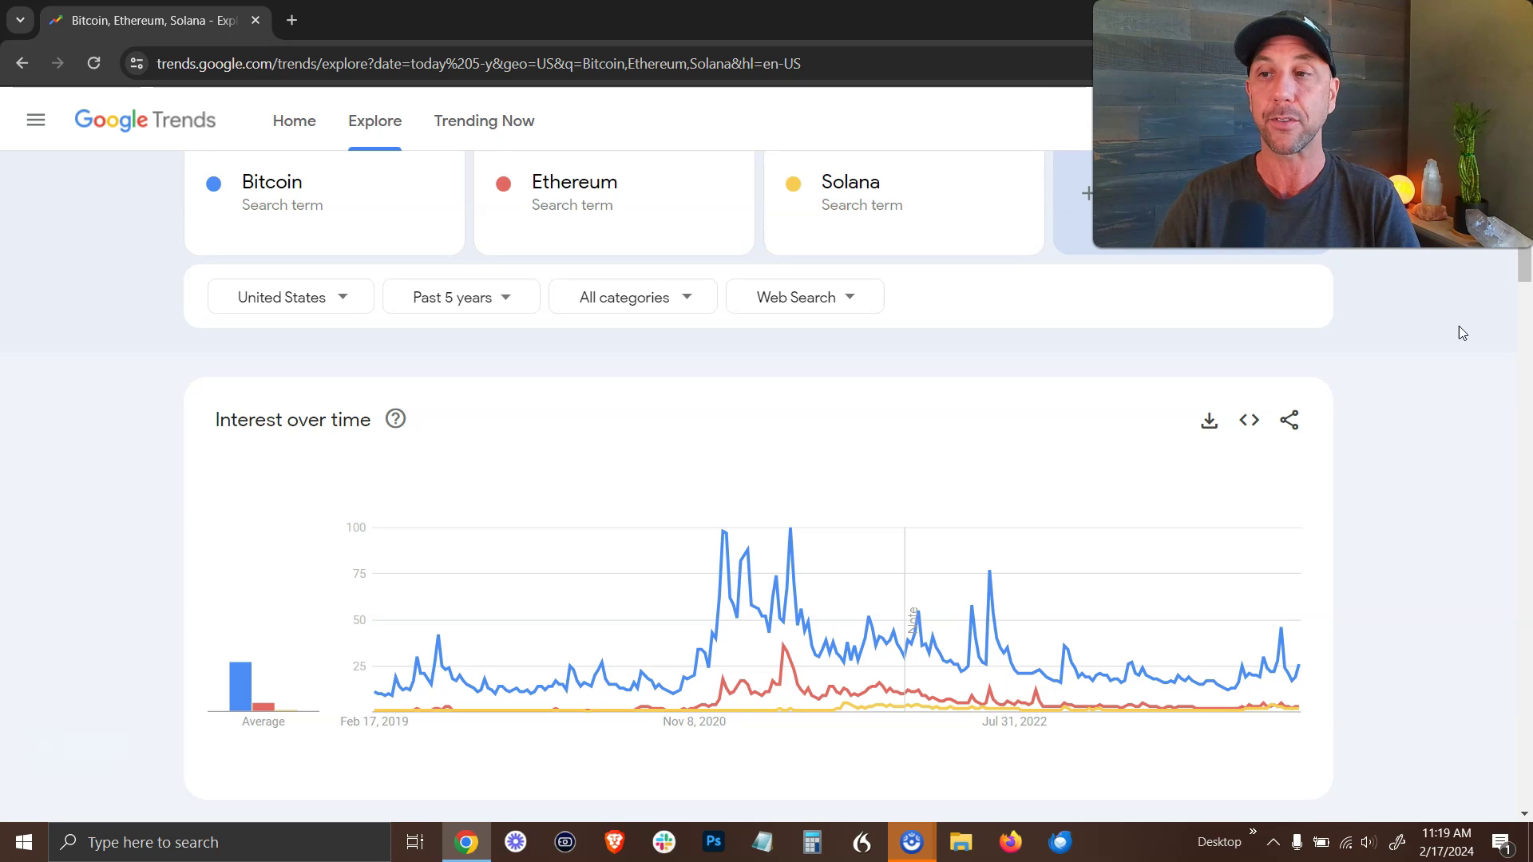
{"action": "mouse_move", "coordinate": [1290, 714]}
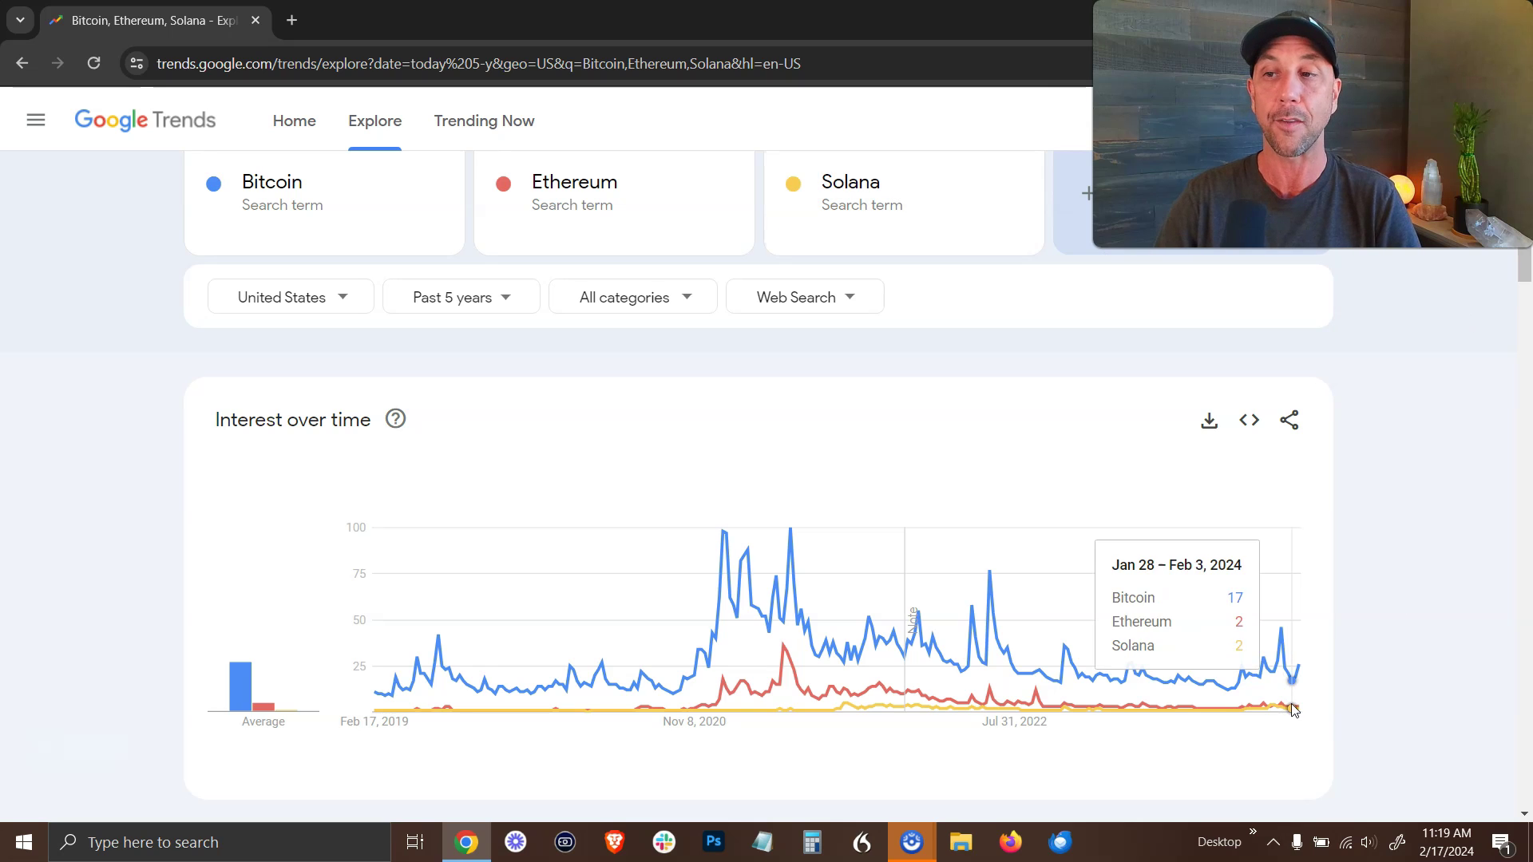
{"action": "scroll", "coordinate": [1353, 455], "scroll_direction": "down", "scroll_amount": 3}
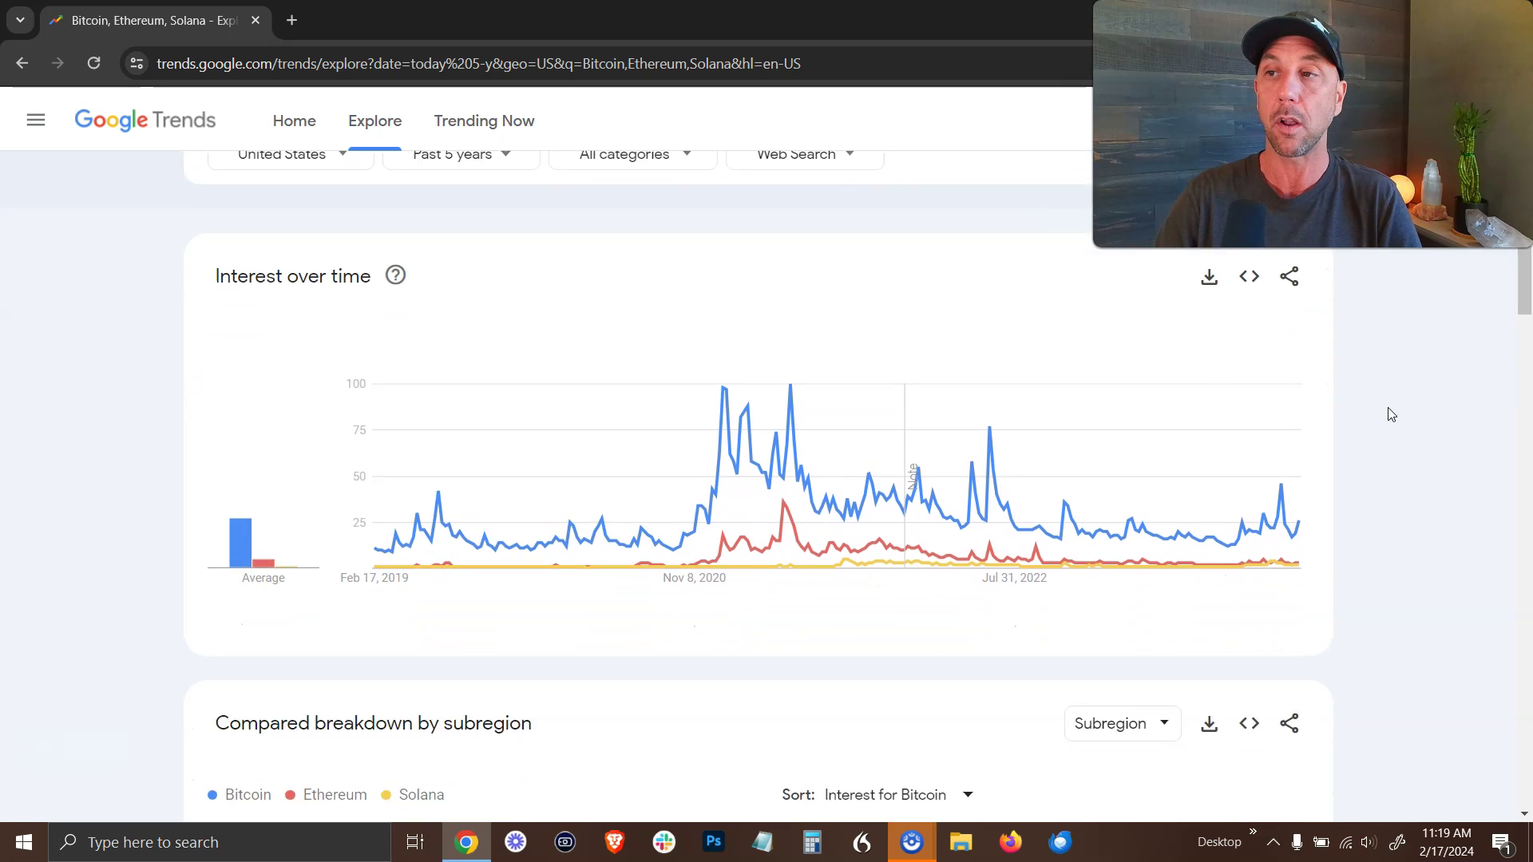
{"action": "scroll", "coordinate": [1387, 414], "scroll_direction": "up", "scroll_amount": 2}
{"action": "scroll", "coordinate": [1387, 414], "scroll_direction": "down", "scroll_amount": 1}
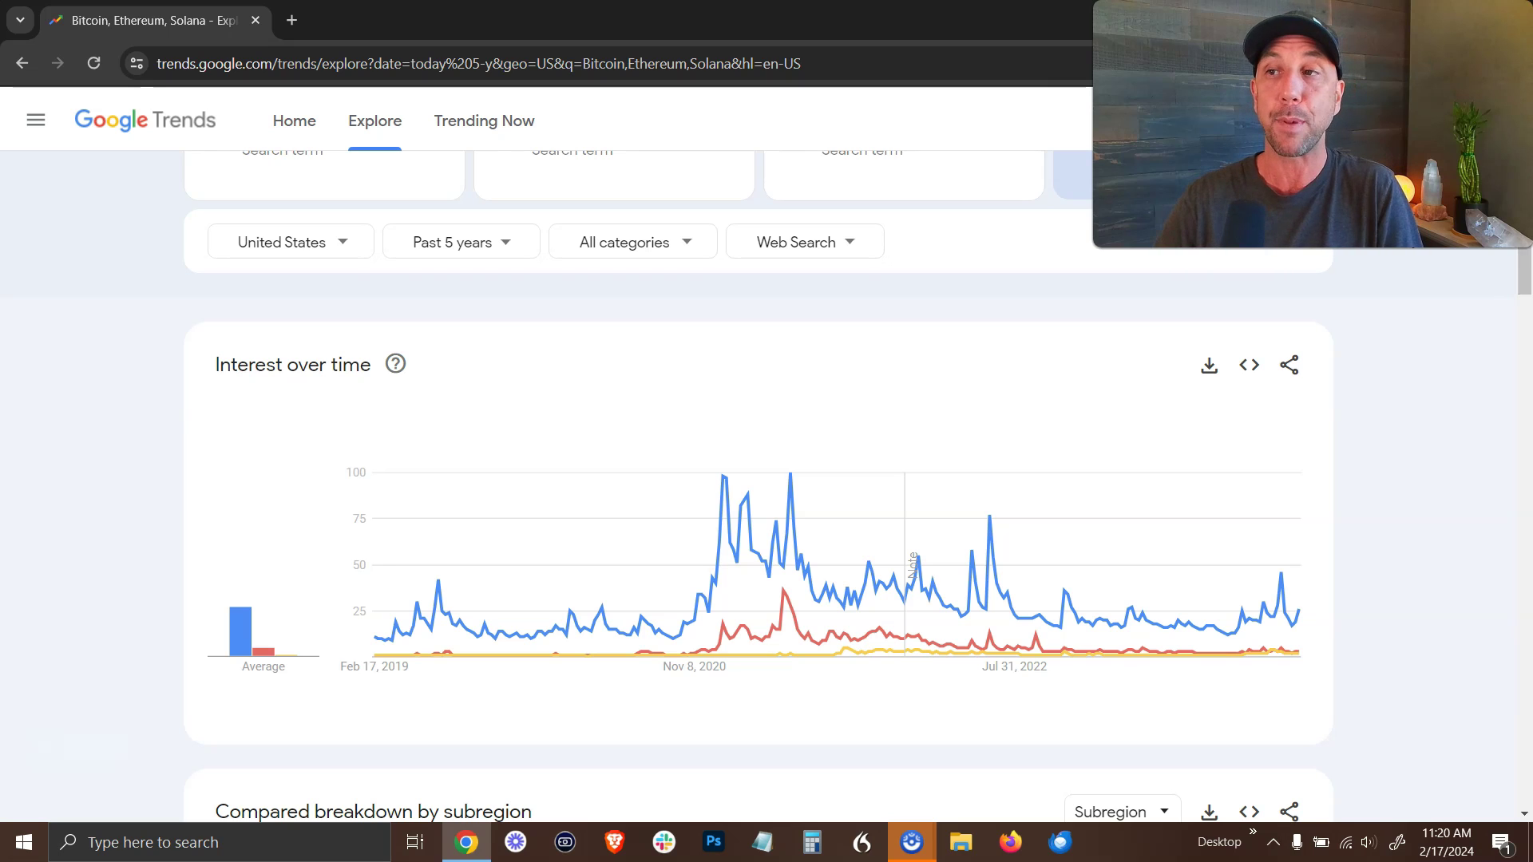
Examine the compared breakdown by subregion for Bitcoin, Ethereum and Solana in the United States.
{"action": "scroll", "coordinate": [1436, 263], "scroll_direction": "down", "scroll_amount": 6}
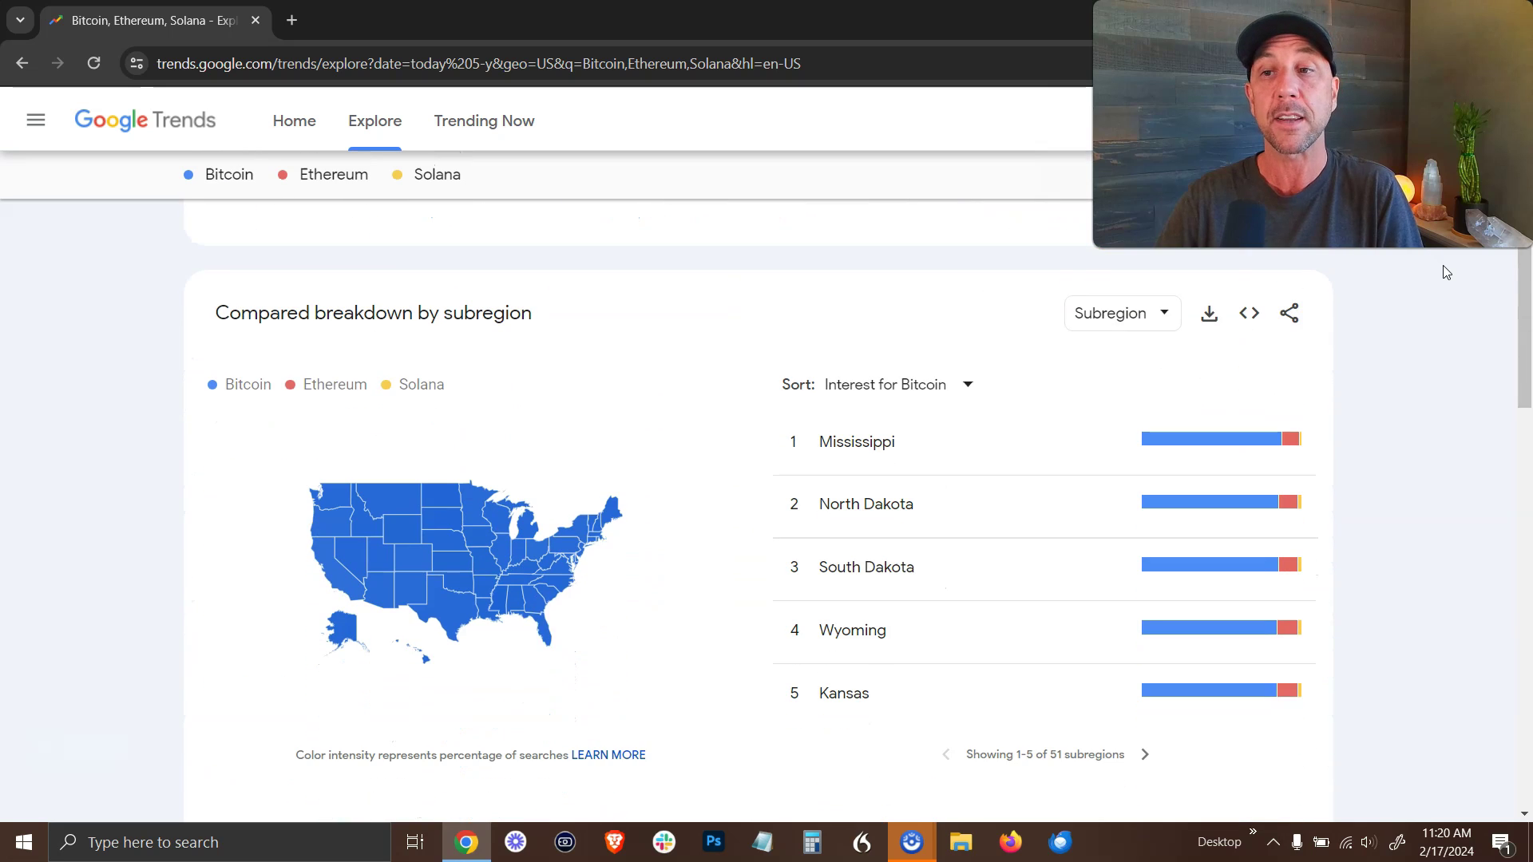
{"action": "scroll", "coordinate": [1441, 268], "scroll_direction": "down", "scroll_amount": 3}
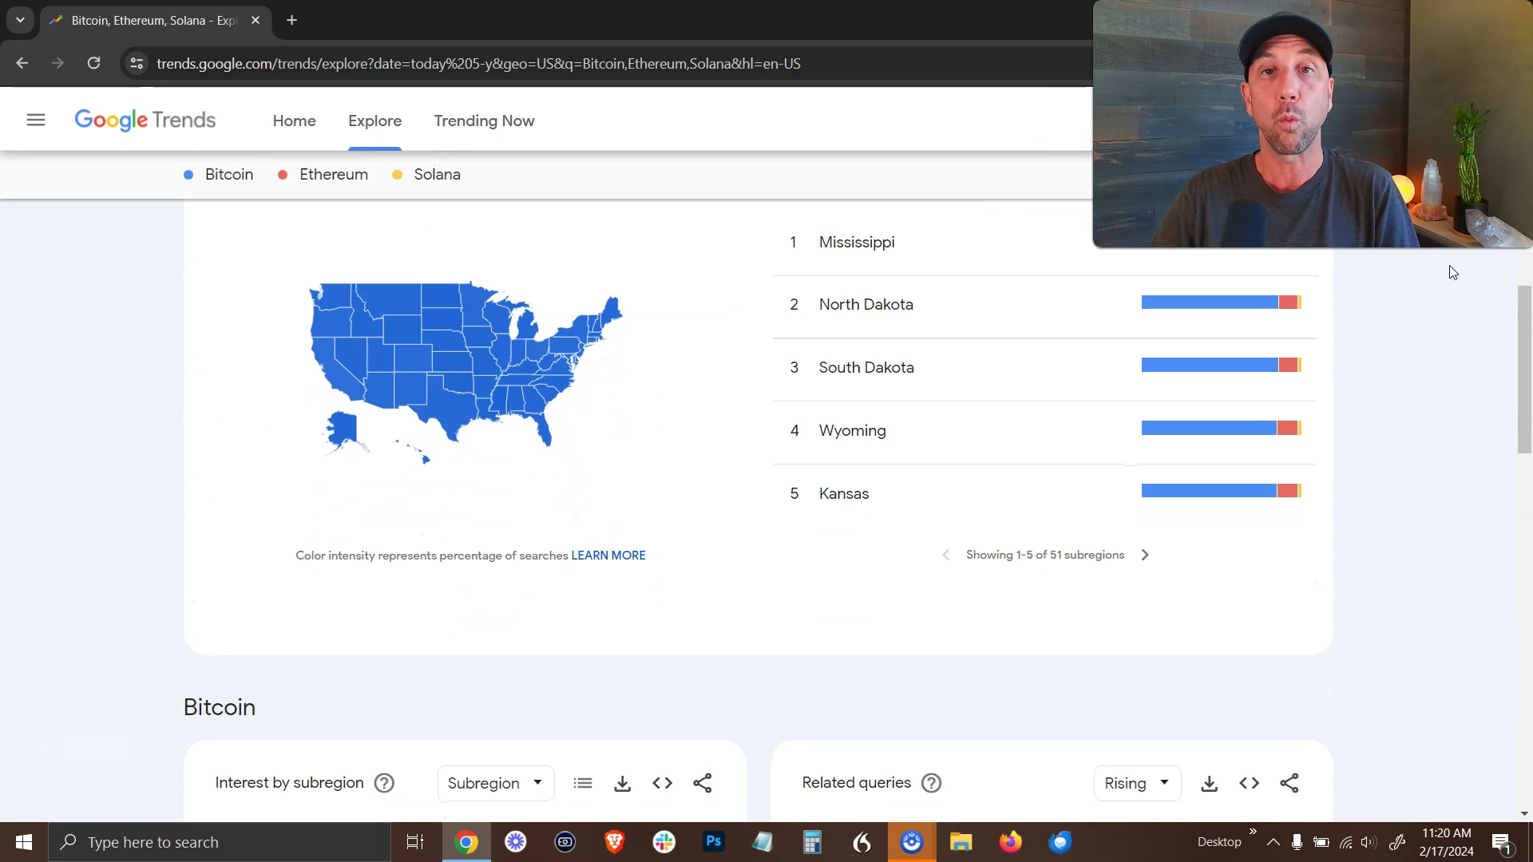
{"action": "scroll", "coordinate": [1451, 273], "scroll_direction": "up", "scroll_amount": 3}
{"action": "scroll", "coordinate": [1454, 271], "scroll_direction": "up", "scroll_amount": 7}
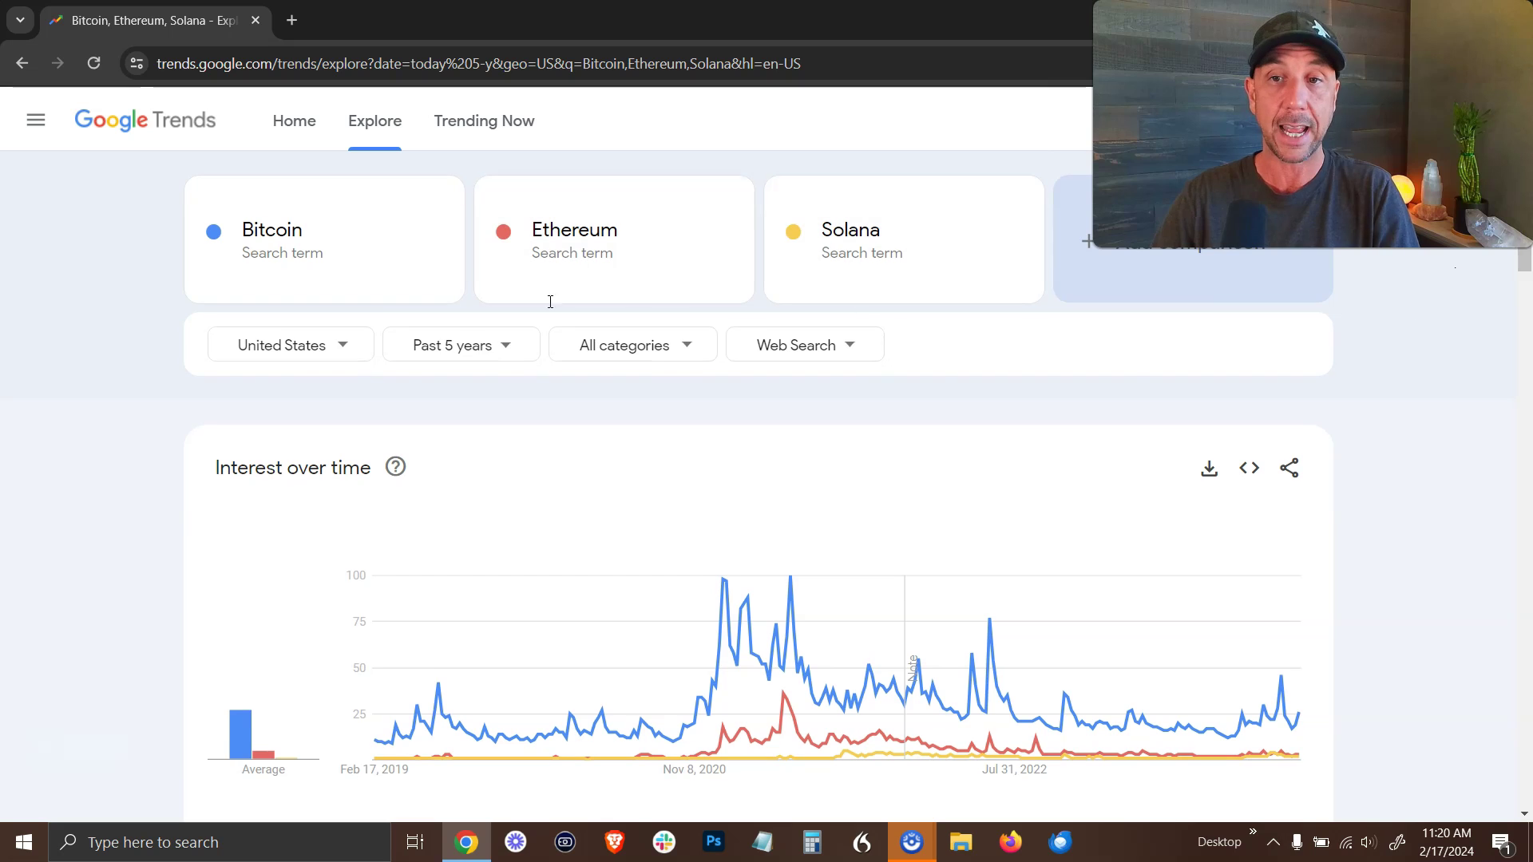
Change the cryptocurrency comparison's region to Worldwide and review the interest over time chart.
{"action": "left_click", "coordinate": [327, 359]}
{"action": "left_click", "coordinate": [229, 419]}
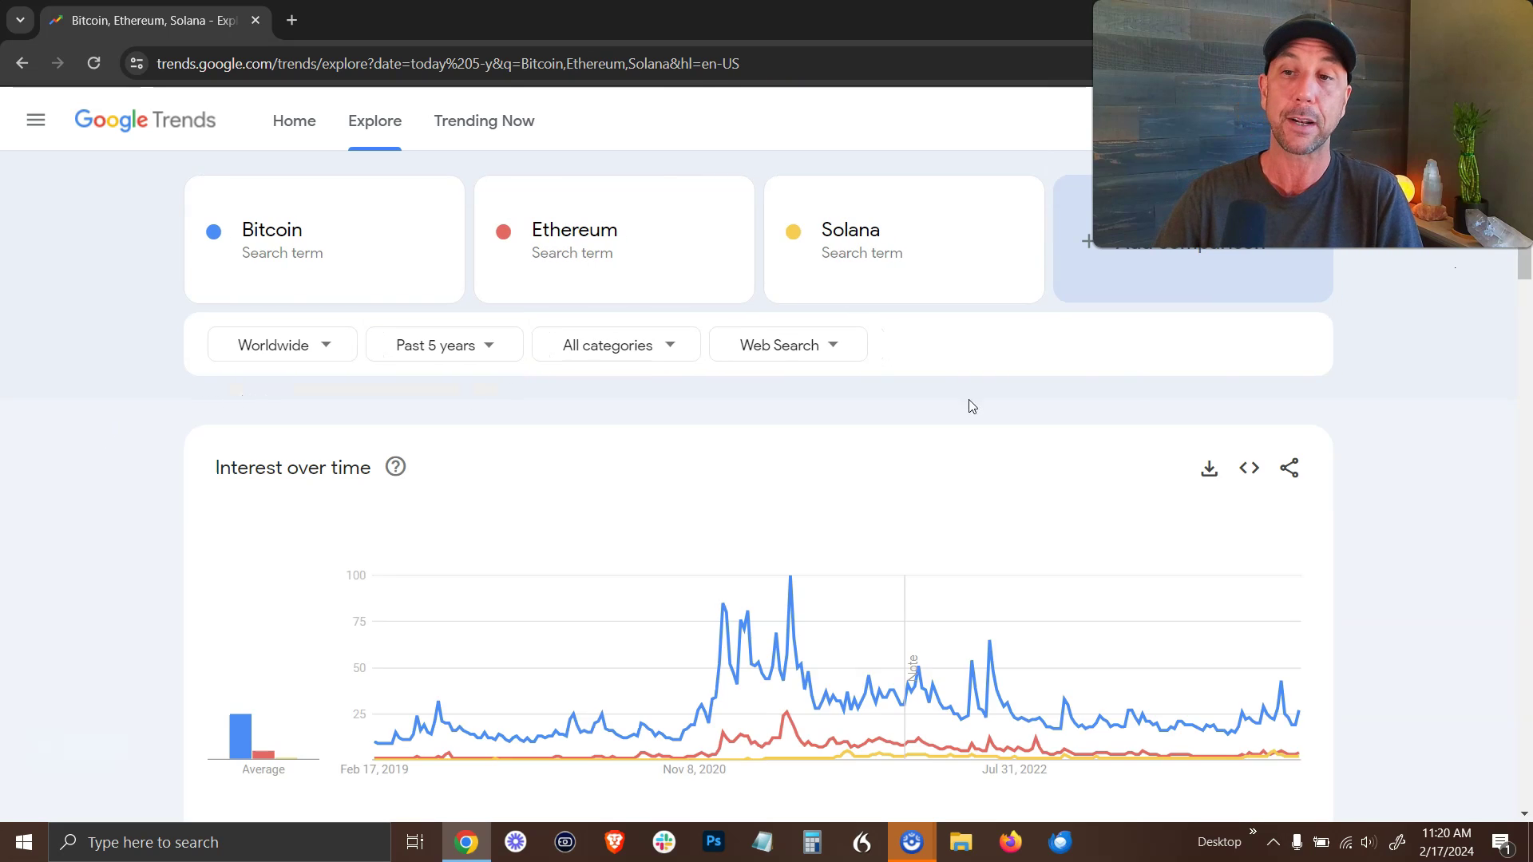
{"action": "scroll", "coordinate": [1444, 383], "scroll_direction": "down", "scroll_amount": 3}
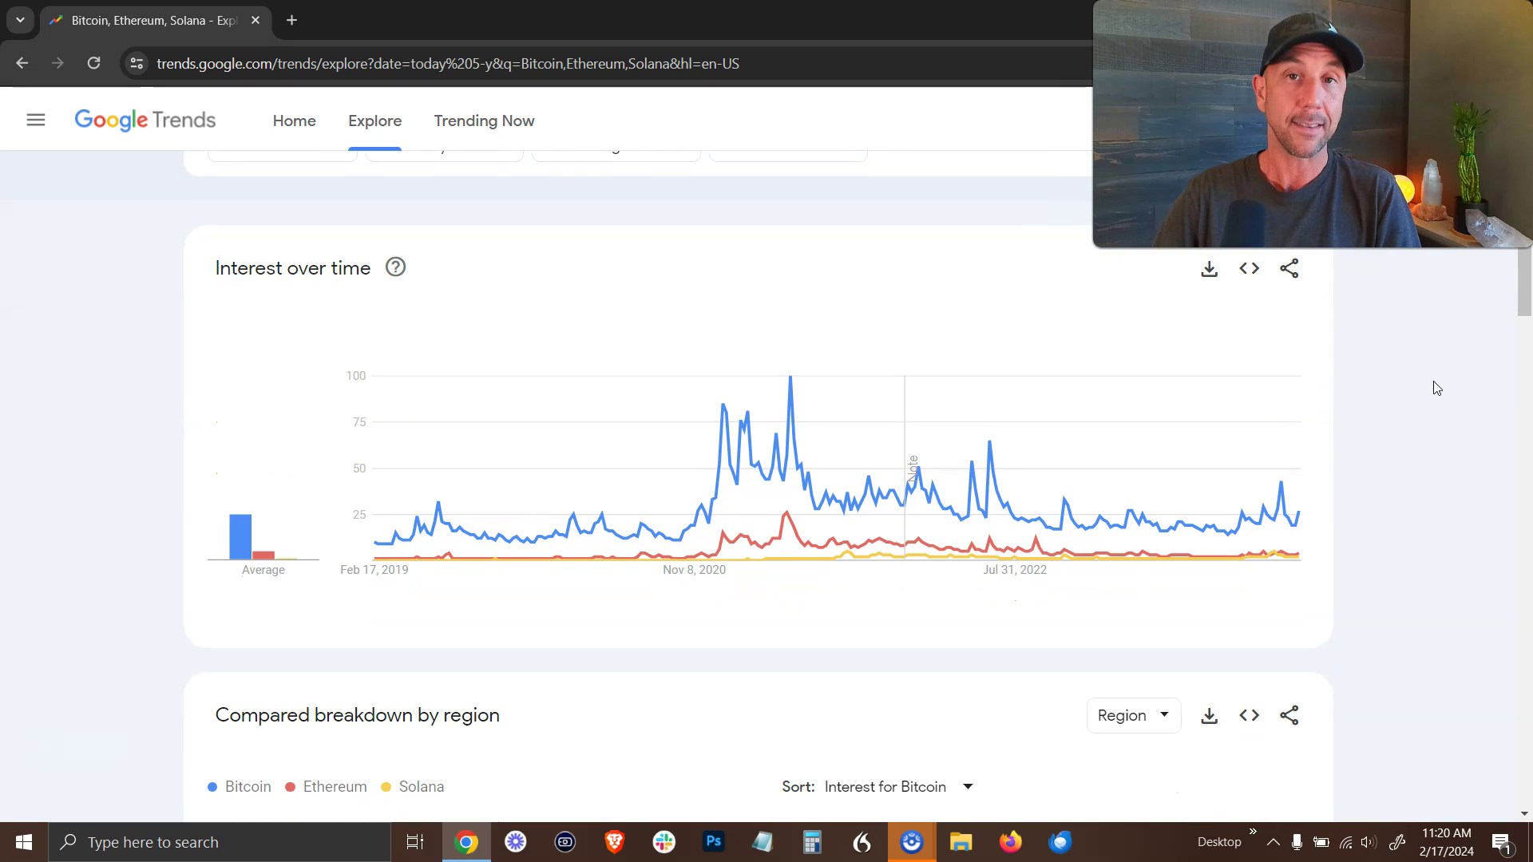
{"action": "scroll", "coordinate": [1436, 395], "scroll_direction": "up", "scroll_amount": 3}
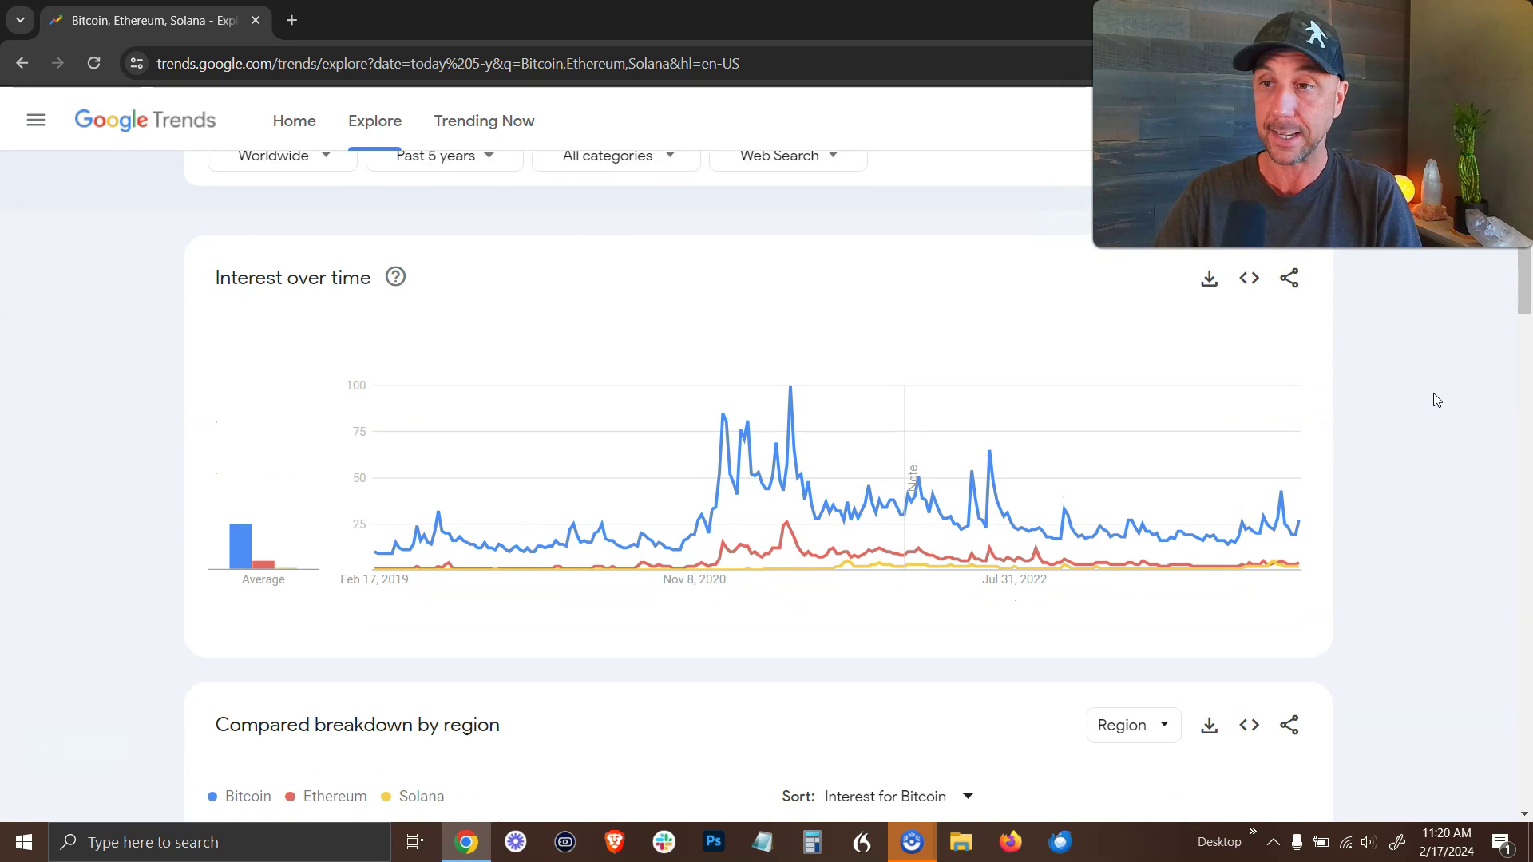
{"action": "scroll", "coordinate": [1373, 399], "scroll_direction": "down", "scroll_amount": 1}
{"action": "scroll", "coordinate": [1328, 400], "scroll_direction": "up", "scroll_amount": 1}
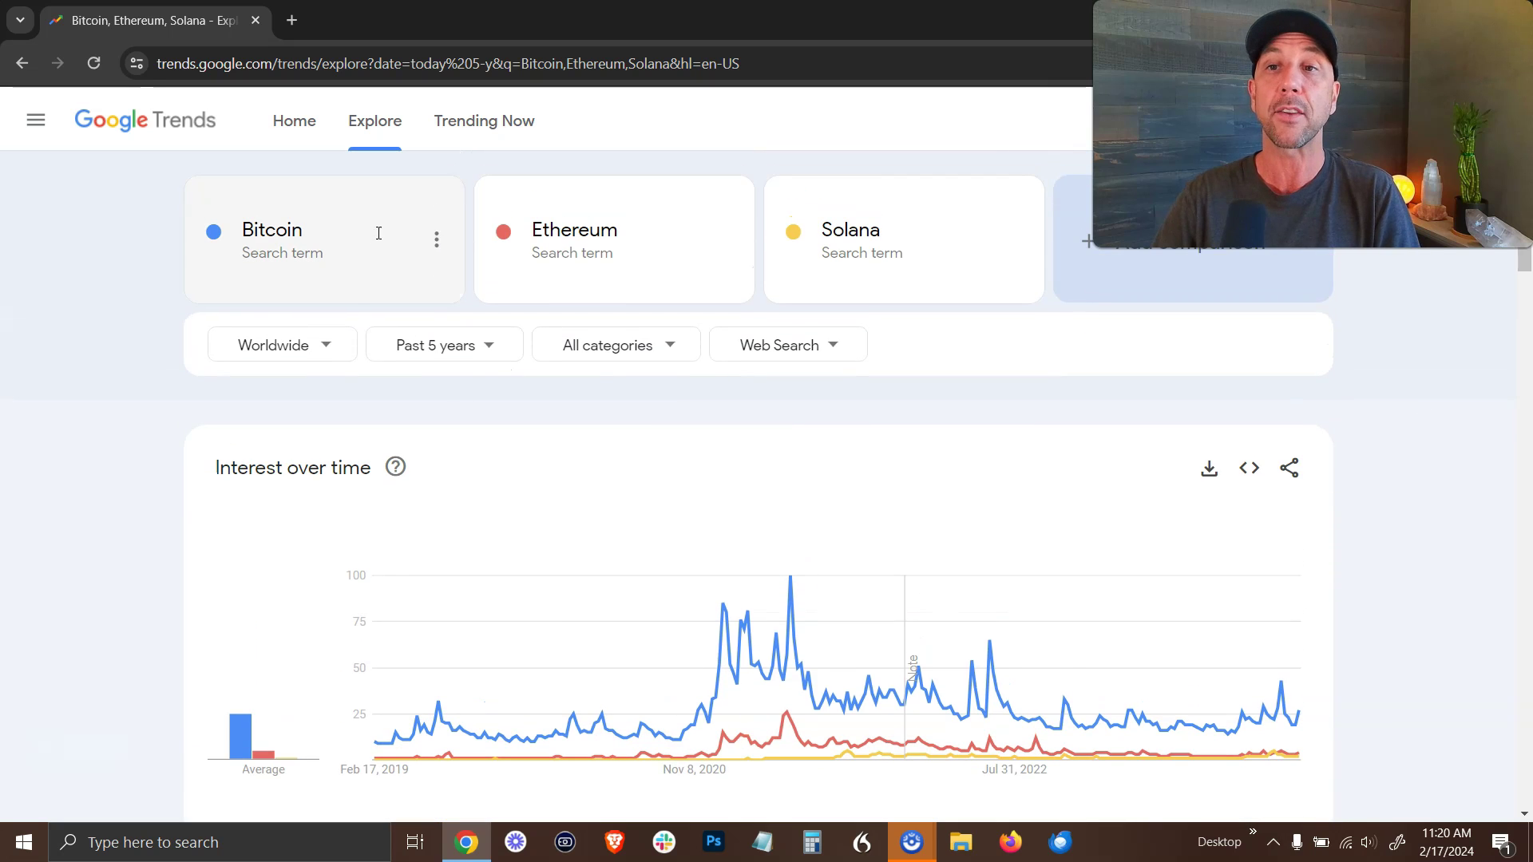
Remove Bitcoin from the comparison and inspect the Ethereum peak and the most recent Ethereum and Solana points on the chart.
{"action": "left_click", "coordinate": [437, 241]}
{"action": "left_click", "coordinate": [342, 237]}
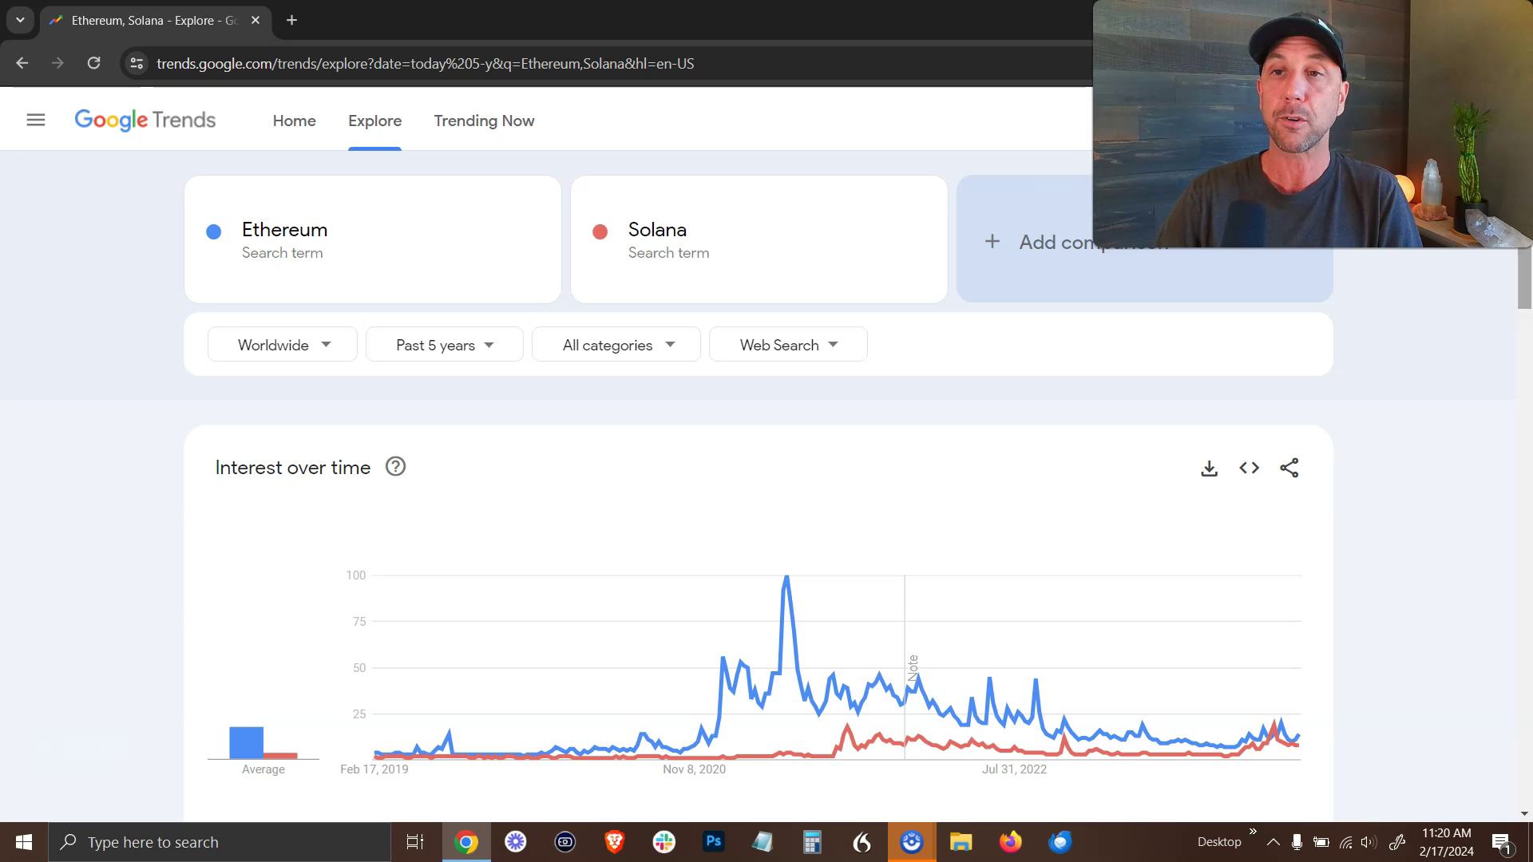
{"action": "scroll", "coordinate": [1422, 474], "scroll_direction": "down", "scroll_amount": 1}
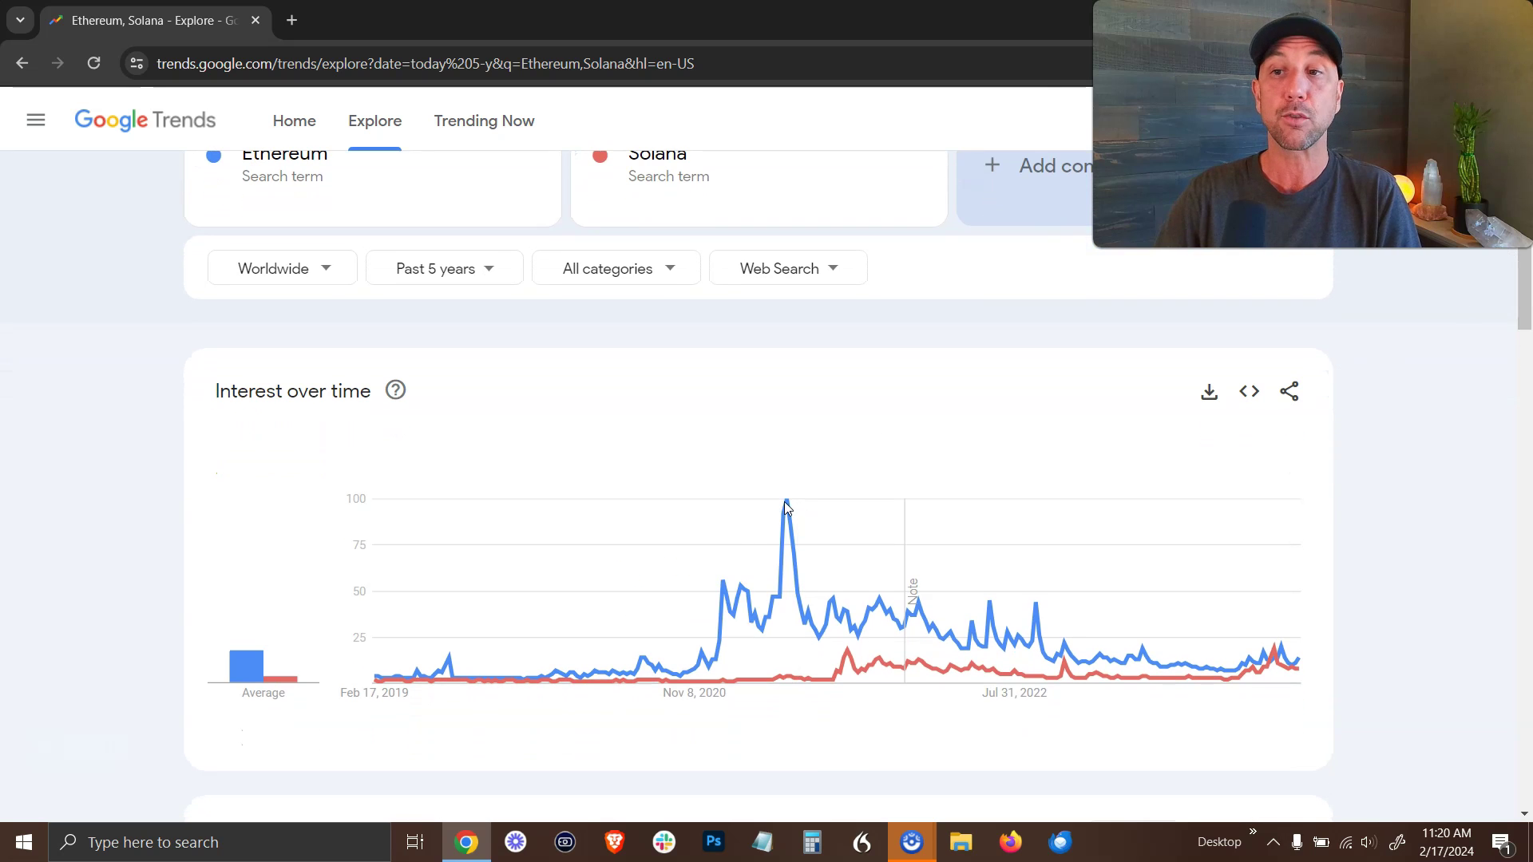
{"action": "mouse_move", "coordinate": [792, 517]}
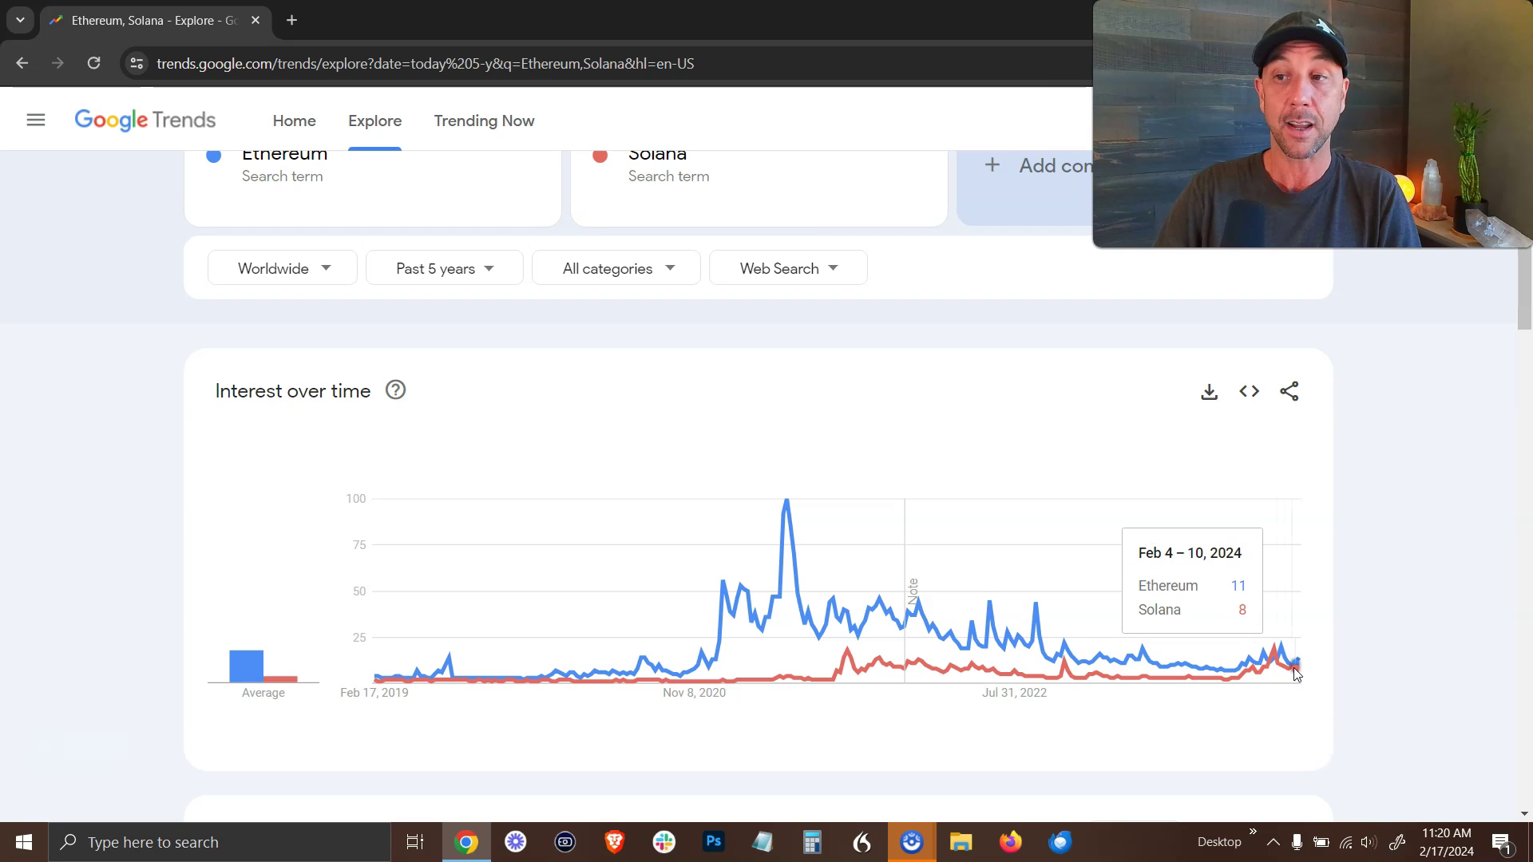
{"action": "mouse_move", "coordinate": [1299, 672]}
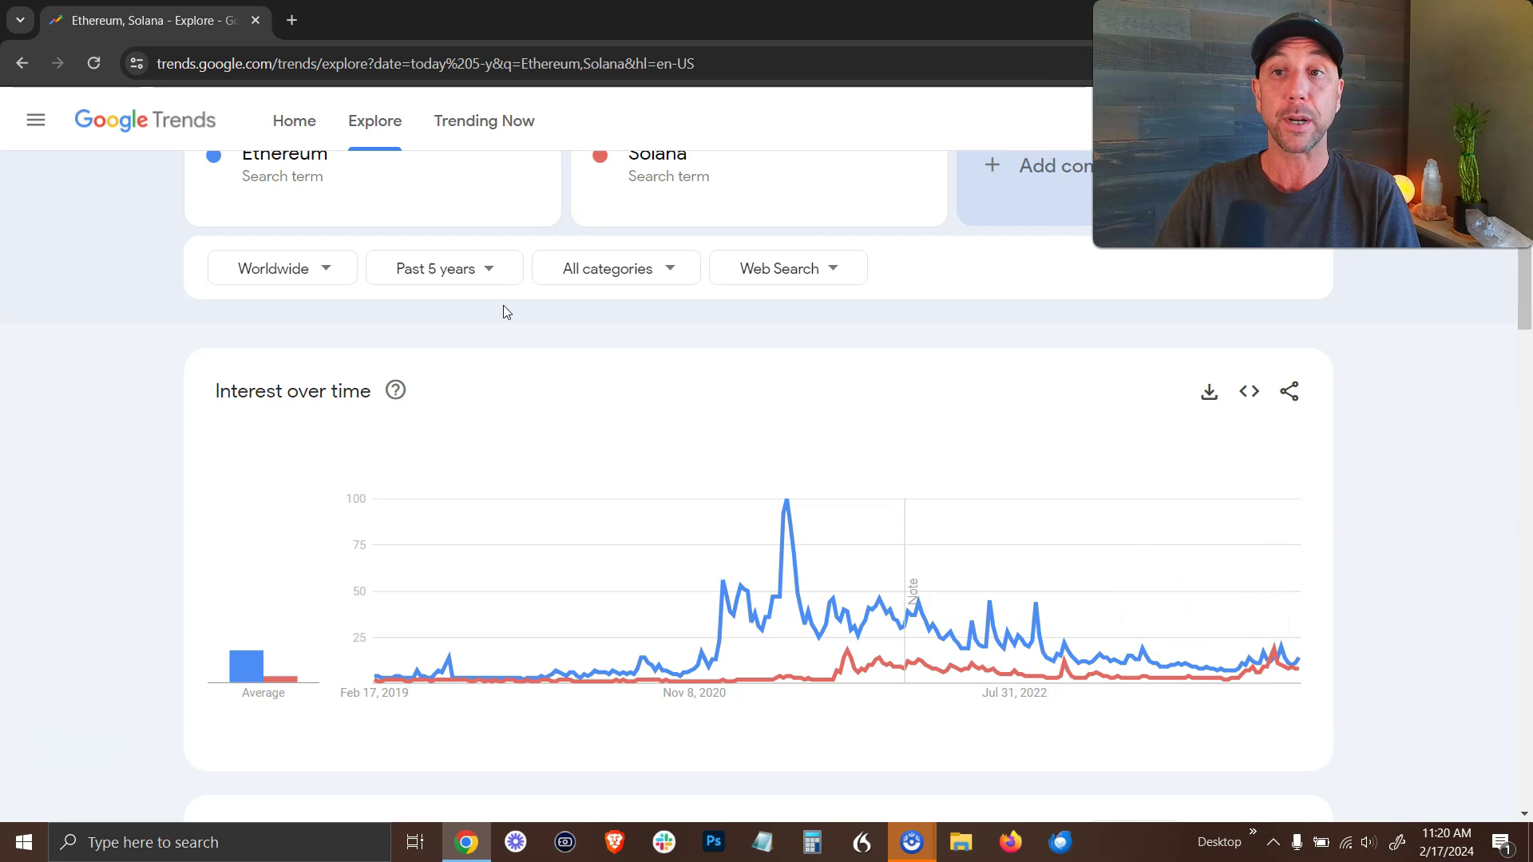
Set the time range of the Ethereum and Solana comparison to Past 12 months.
{"action": "left_click", "coordinate": [481, 279]}
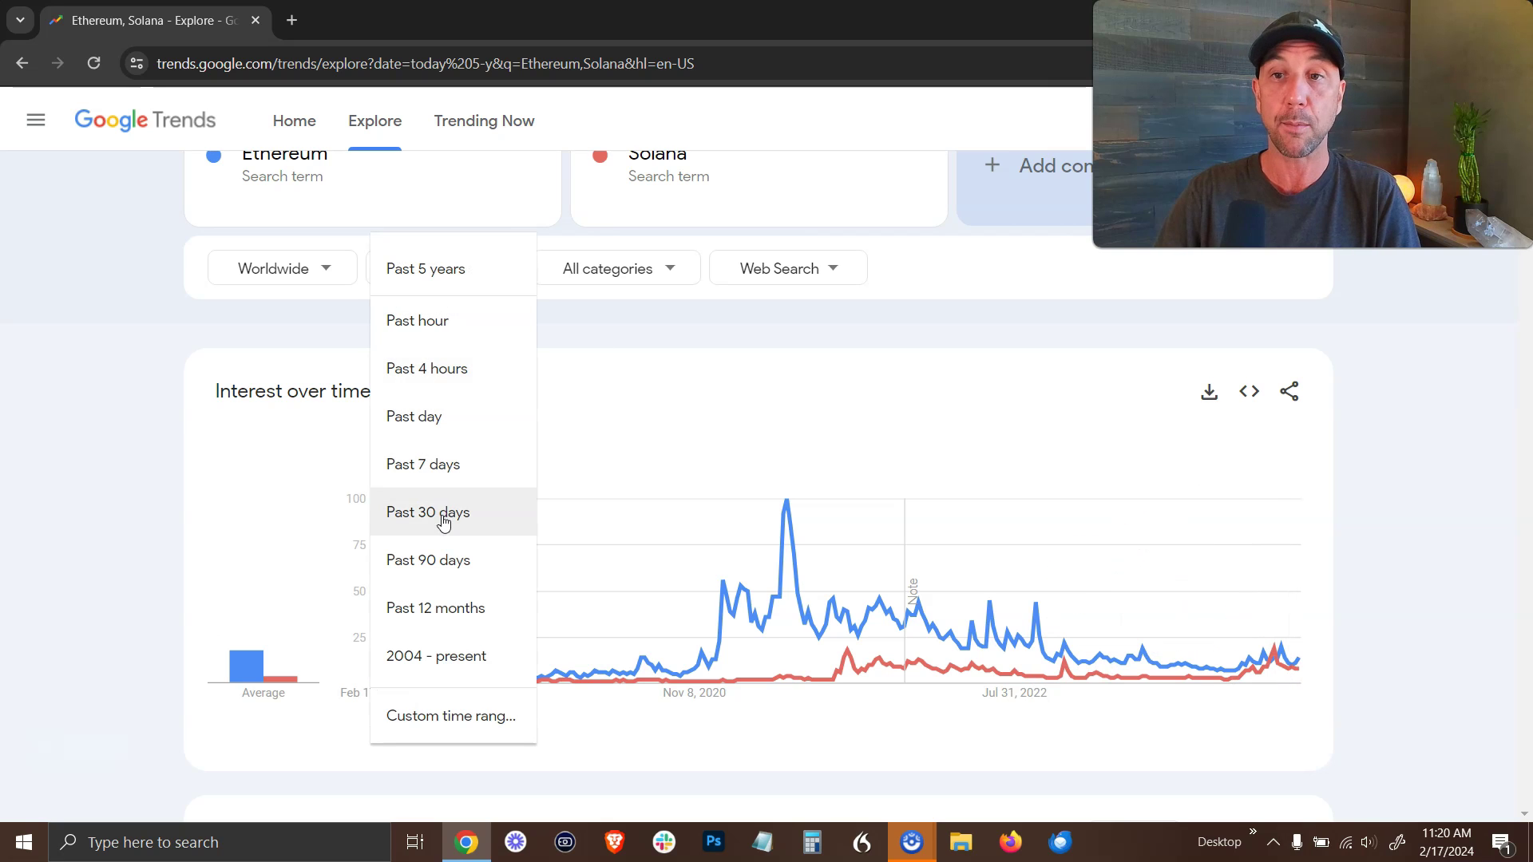
{"action": "left_click", "coordinate": [445, 611]}
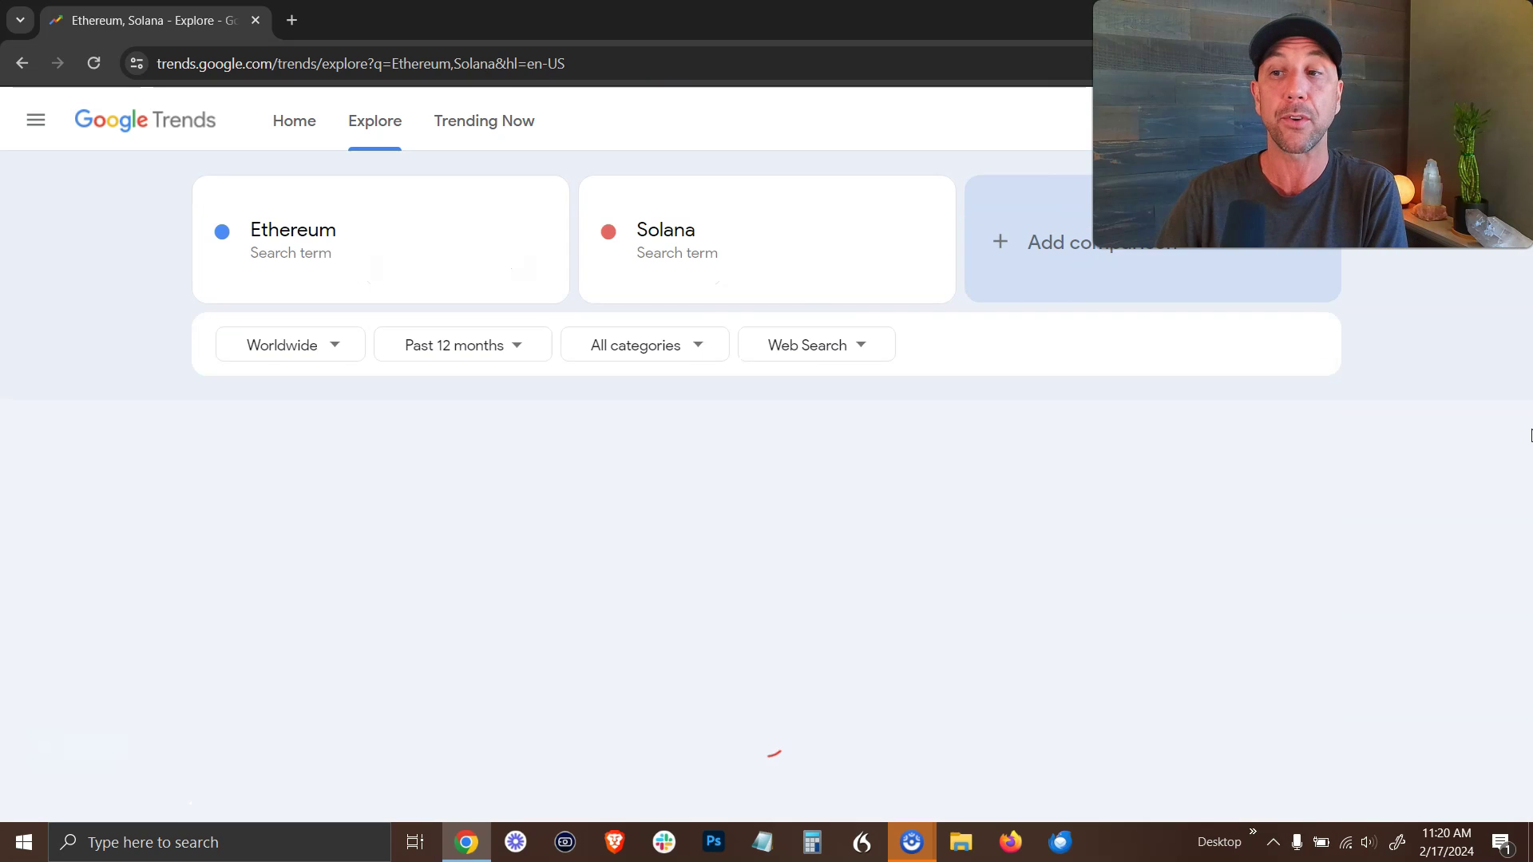